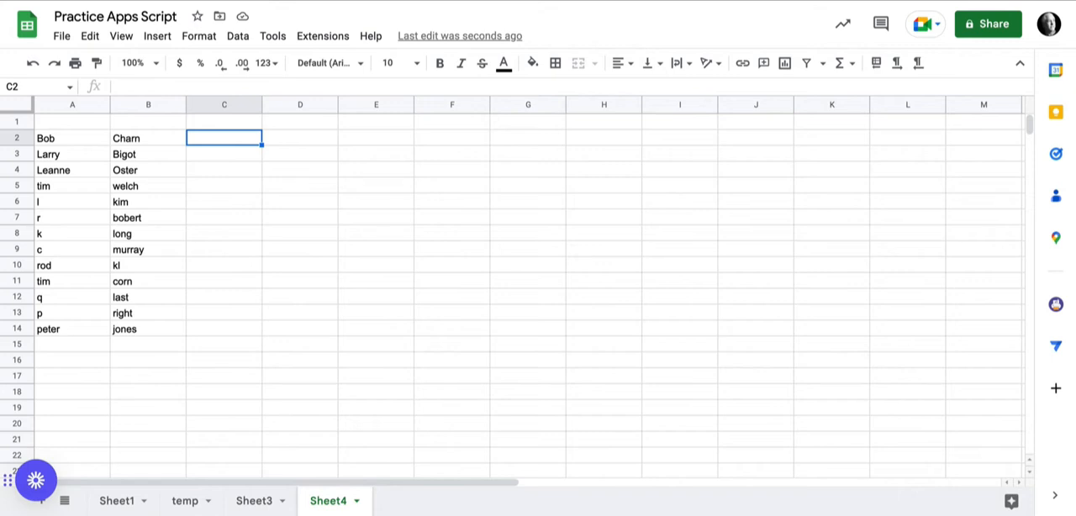
- In C2, write a JOIN formula with "@" as delimiter that combines A2&"."&B2&"lgsd.us"
text(=join()
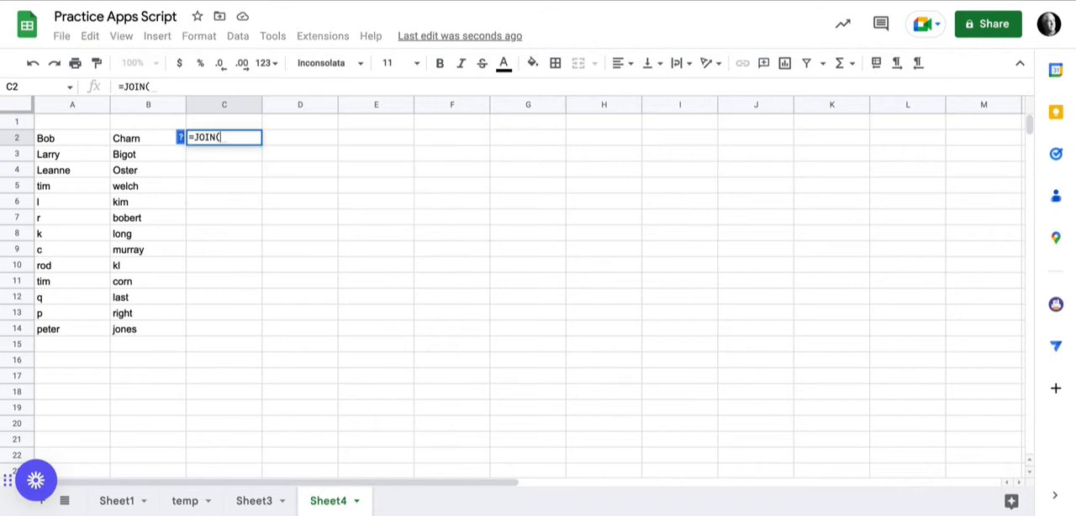
click(179, 137)
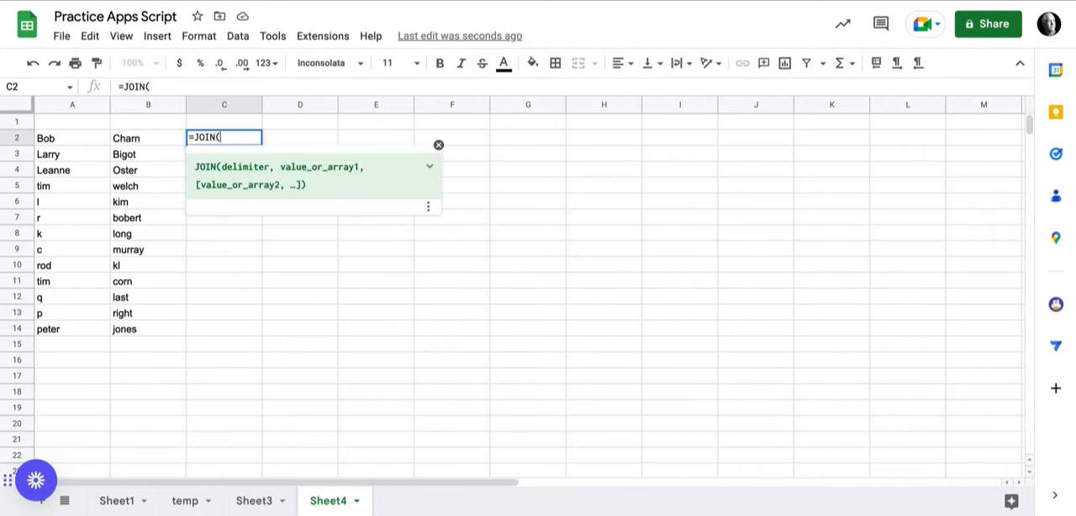
text("@")
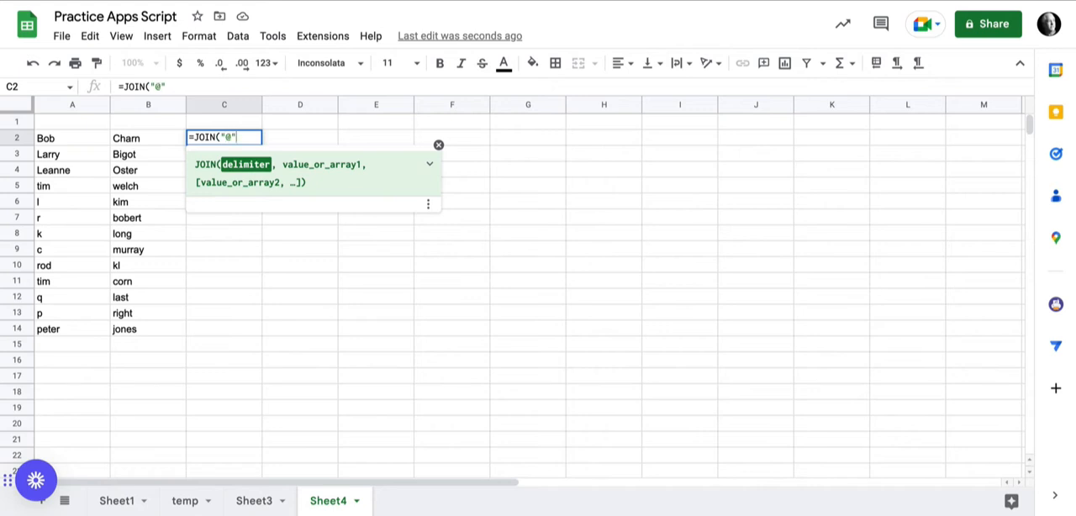
text(,)
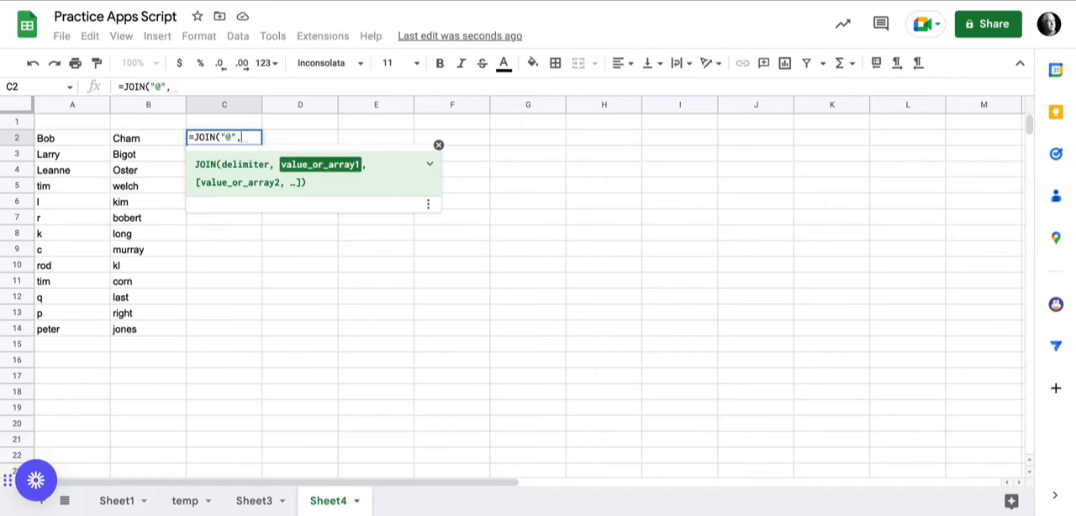
click(72, 138)
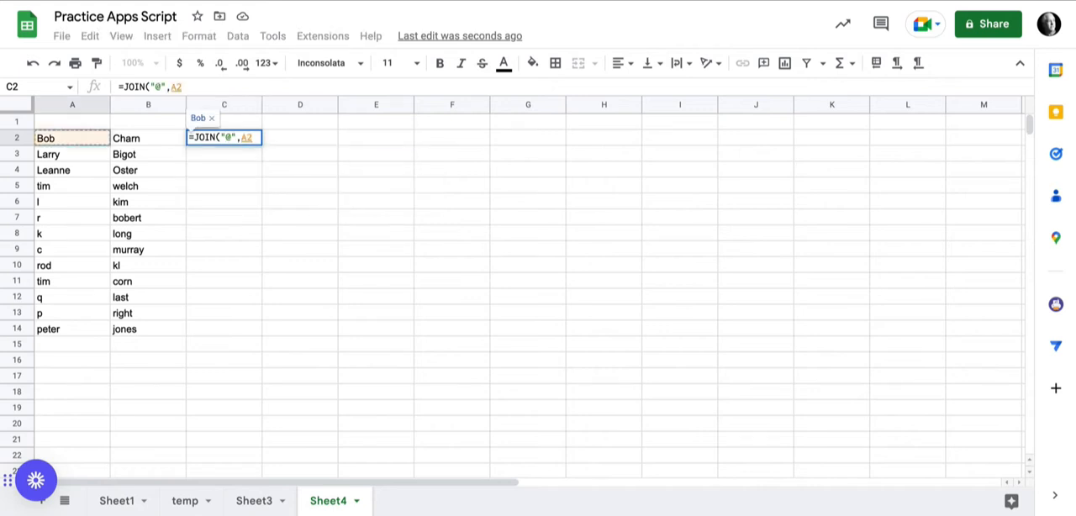
text(&".")
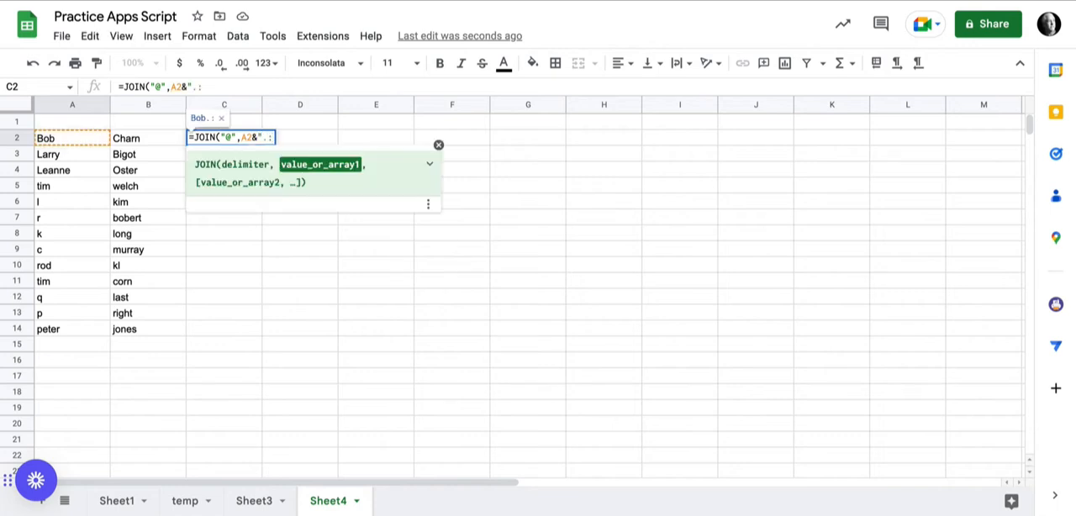
text(&)
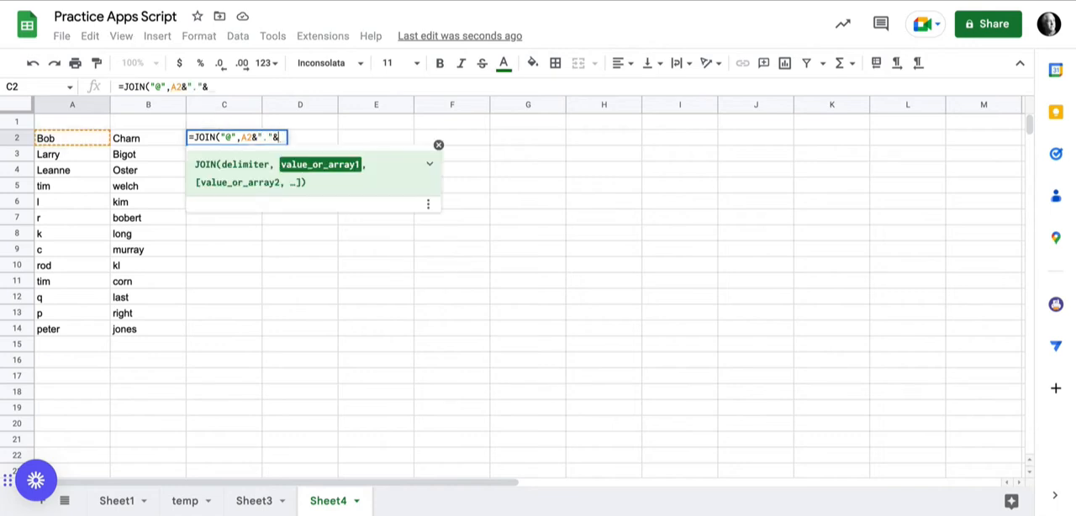
click(148, 138)
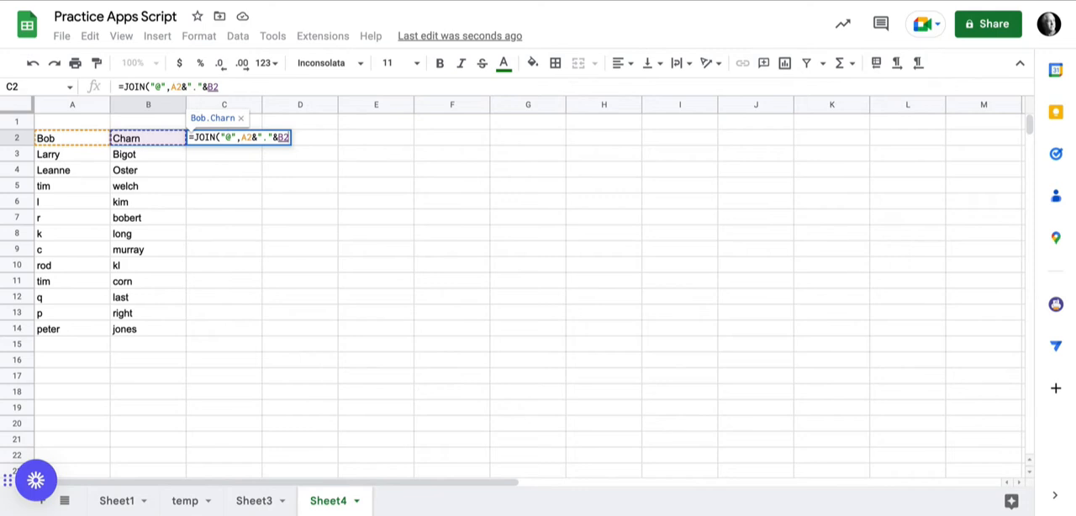
text(&)
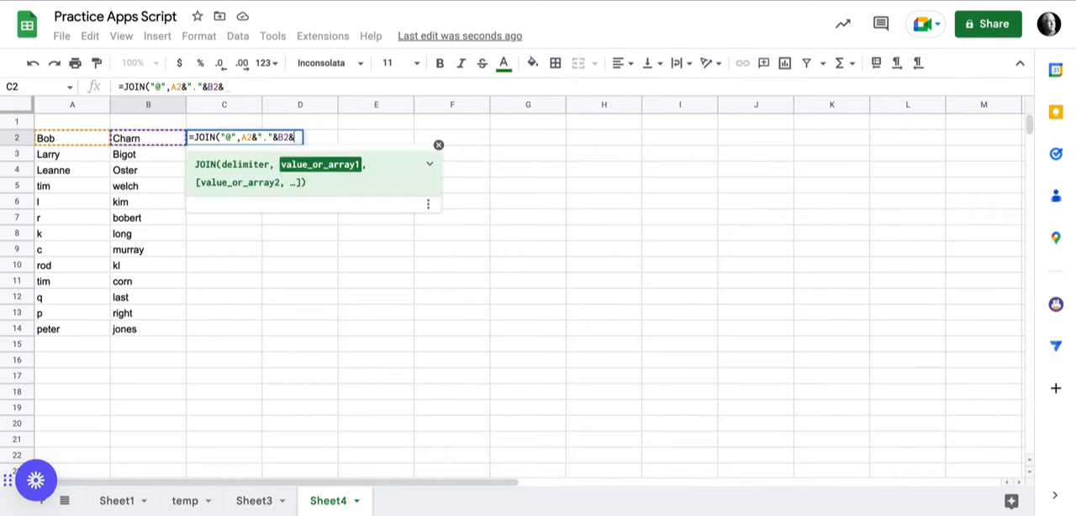
text(")
text(lgsd)
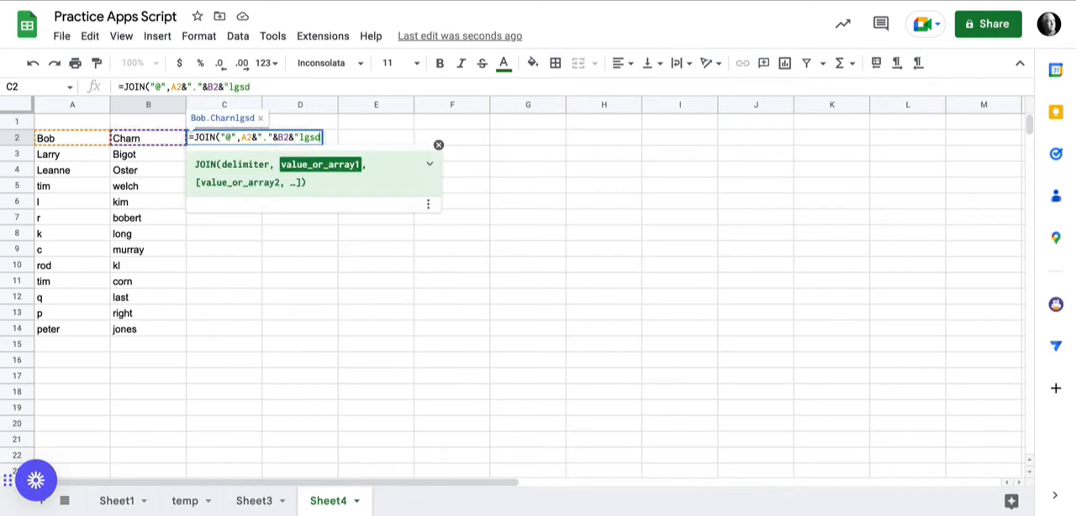
text(.us")
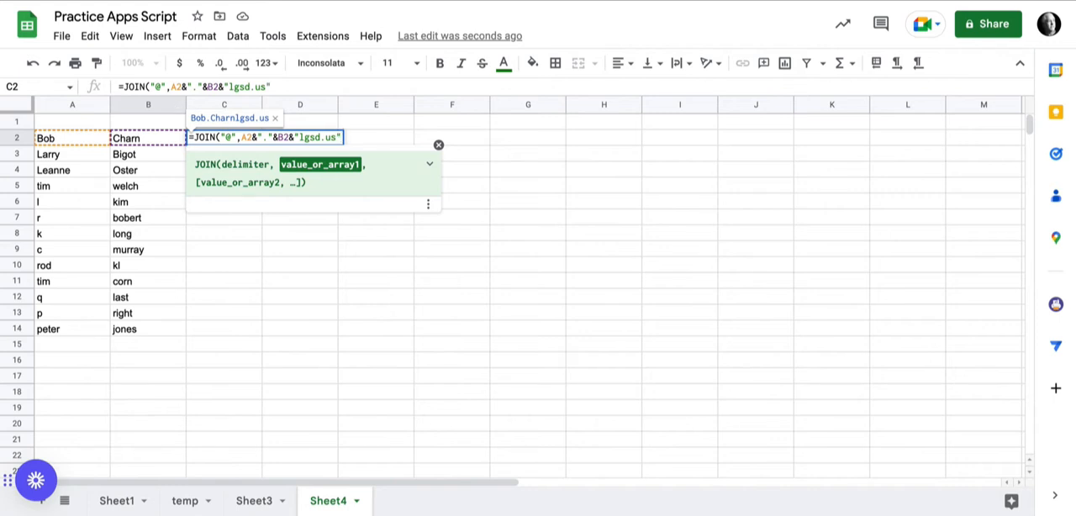
- Wrap the JOIN formula in C2 in LOWER and enter it
click(123, 86)
text(LOWER()
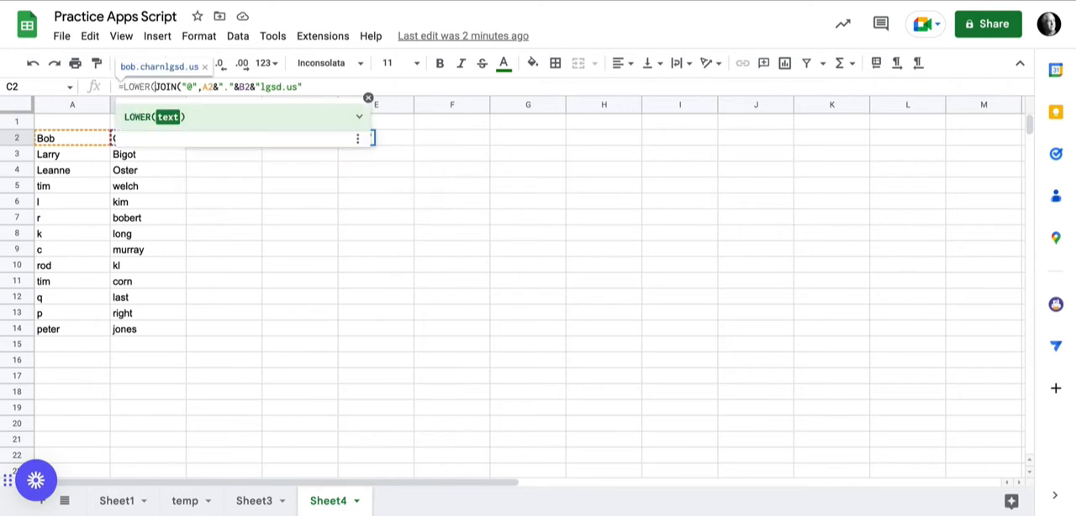
click(303, 87)
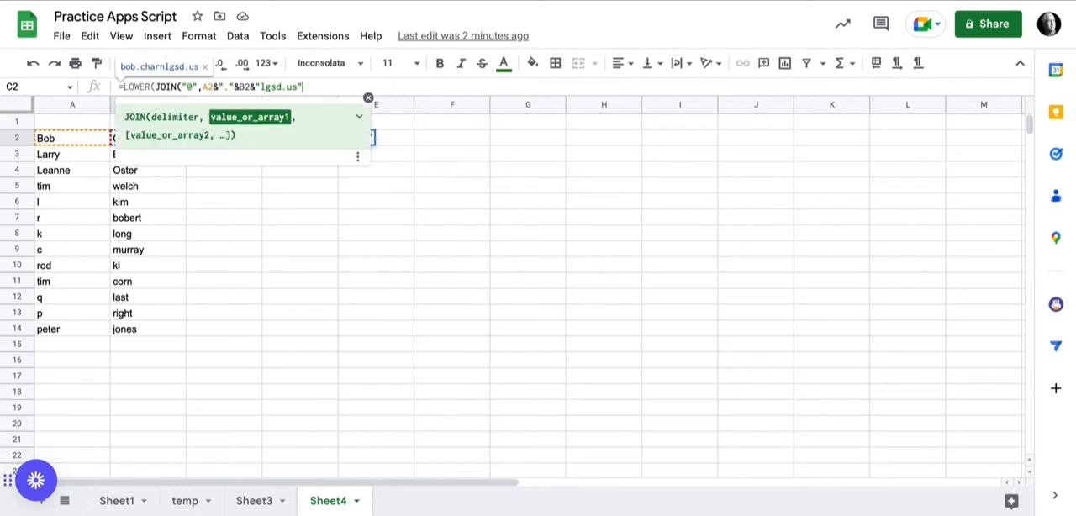
text())
key(Return)
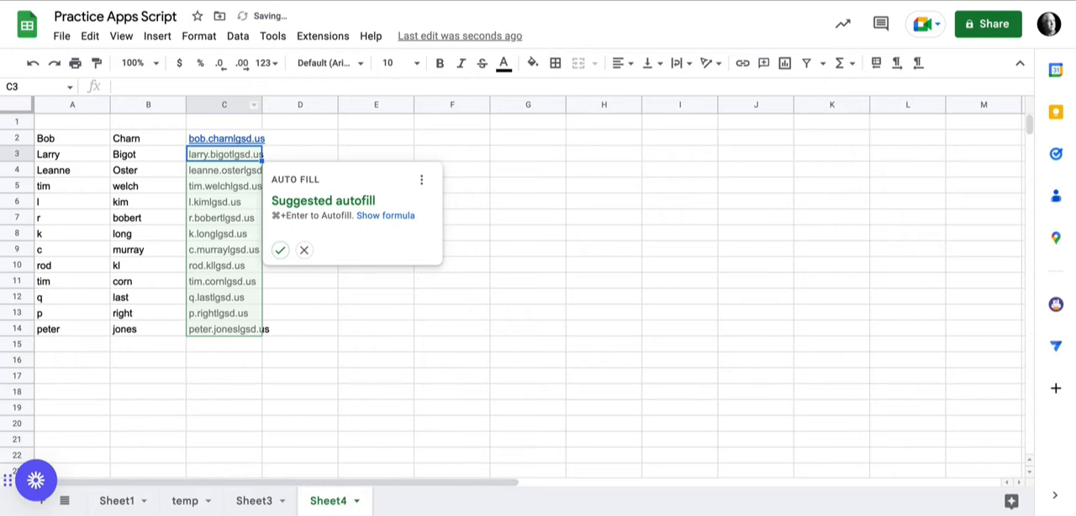
- Accept the suggested autofill down column C and fit the column width to its contents
click(281, 250)
double_click(261, 104)
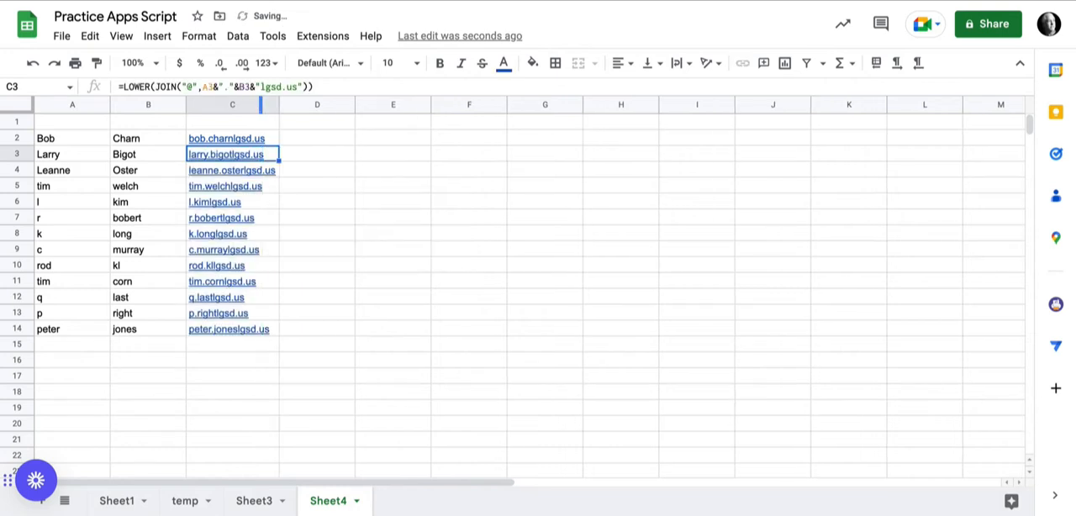
- Clear the autofilled formulas in column C below C2
key(Up)
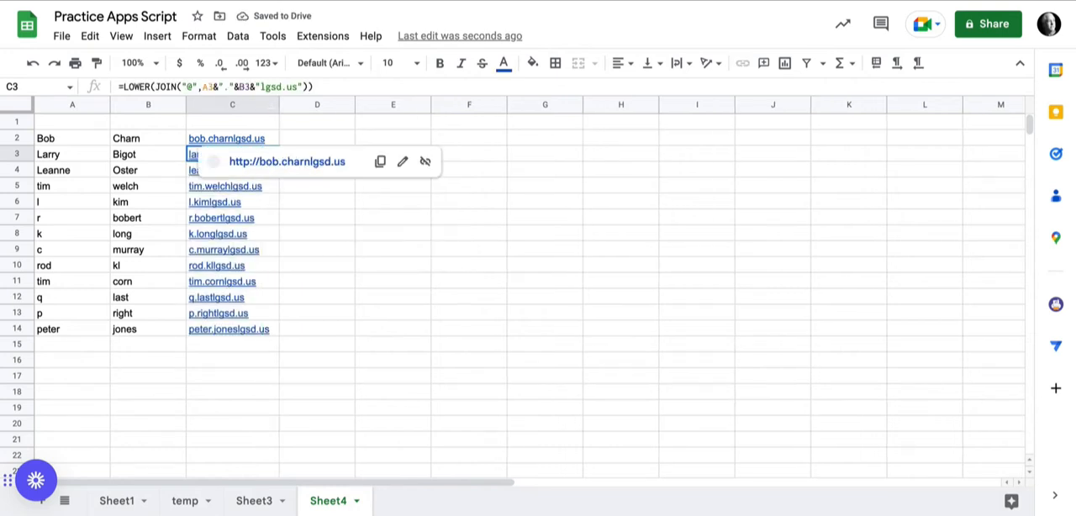
key(shift+Down)
key(shift+Down)
key(shift+Down)
key(shift+Down)
key(shift+Down)
key(shift+Down)
key(shift+Down)
key(shift+Down)
key(shift+Down)
key(shift+Down)
key(shift+Down)
key(shift+Down)
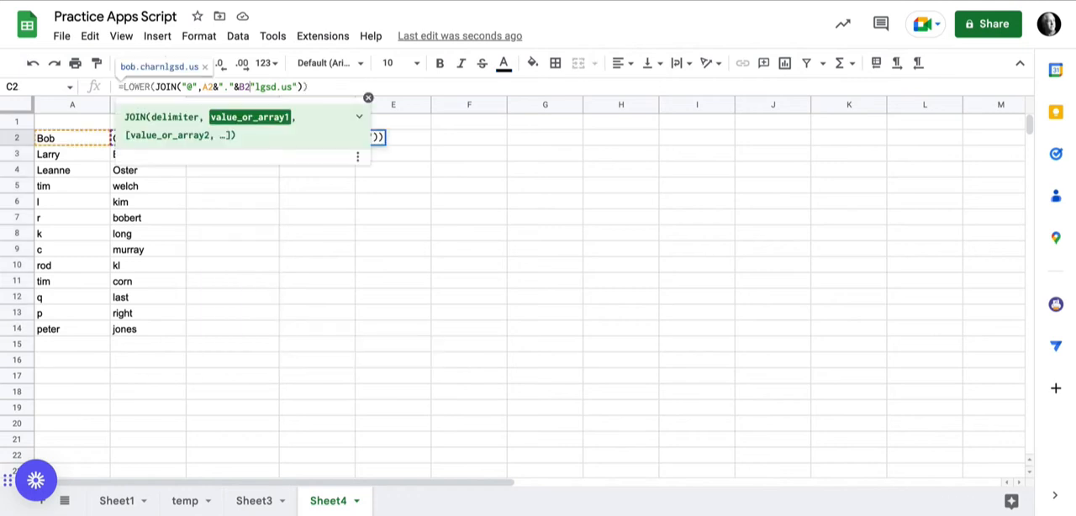
key(BackSpace)
- In the C2 formula, replace the & before "lgsd.us" with a comma and decline the suggested autofill
text(,)
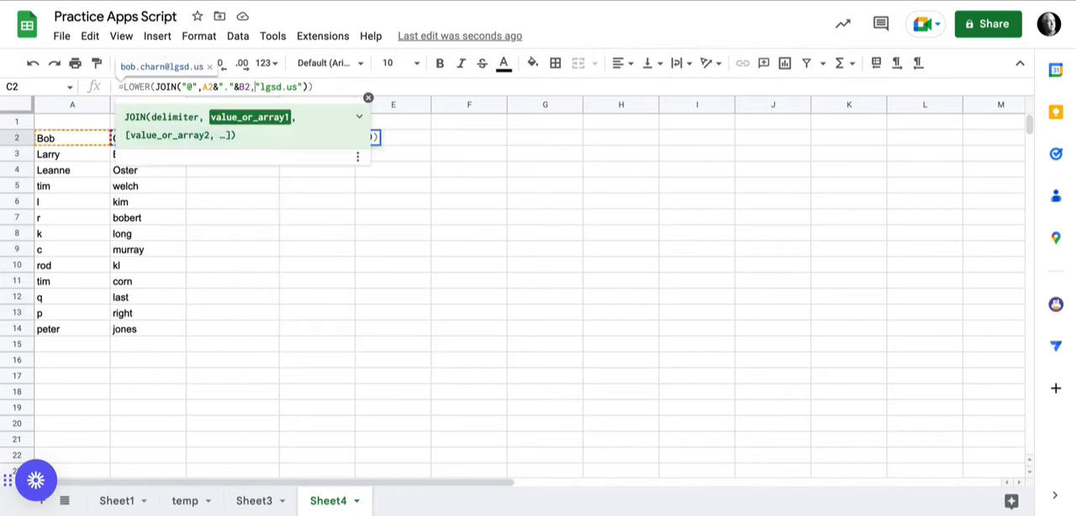
key(Return)
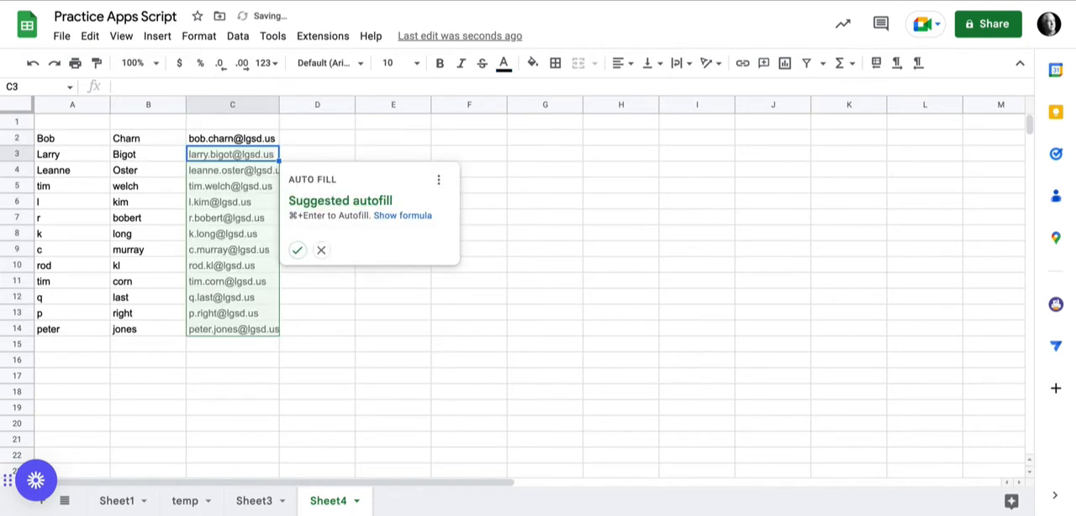
click(320, 250)
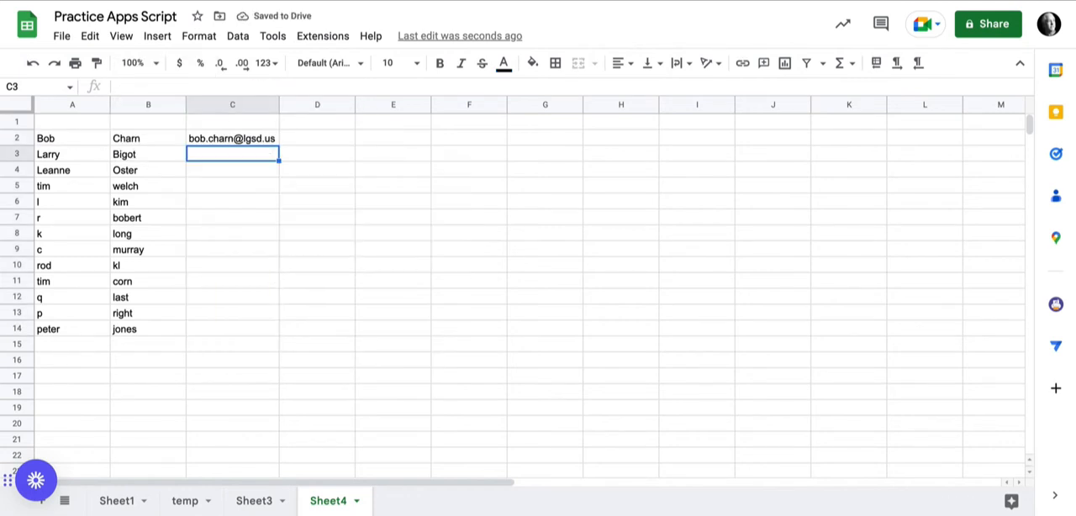
- In D2, start a MAP formula over A2:A and B2:B with a LAMBDA that names its arguments f and l
click(233, 139)
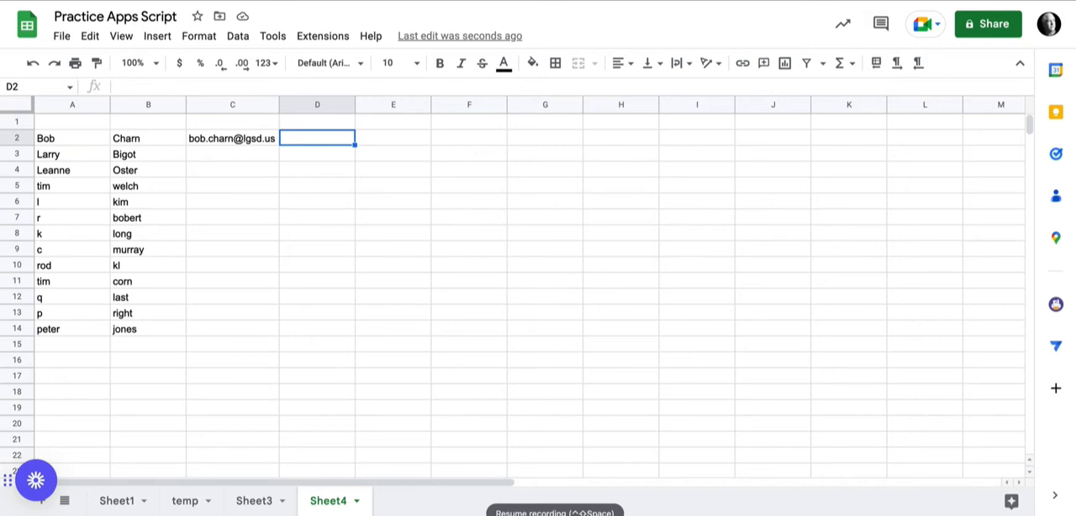
text(=MAP(A2:A,B2:B)
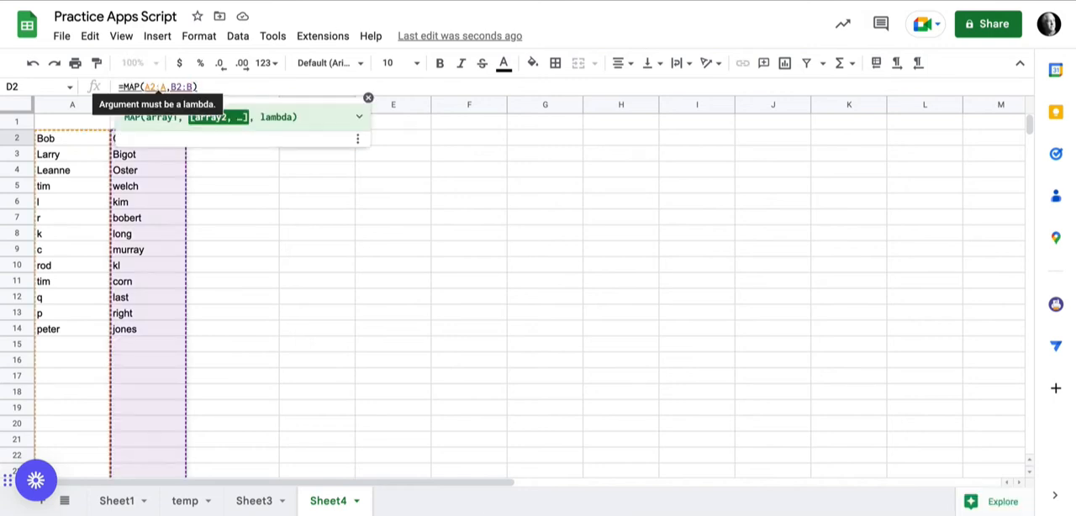
text(,)
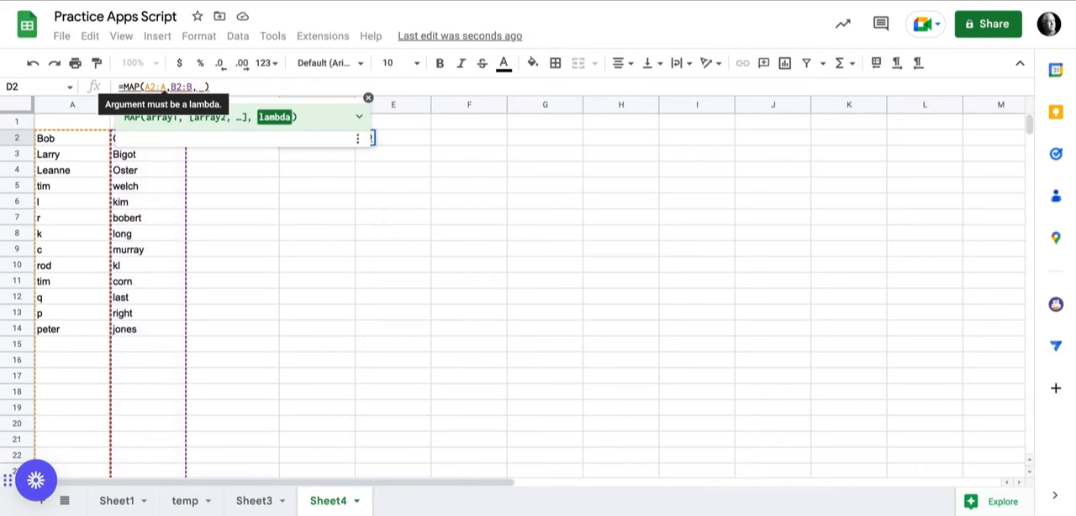
text(lamb)
key(Tab)
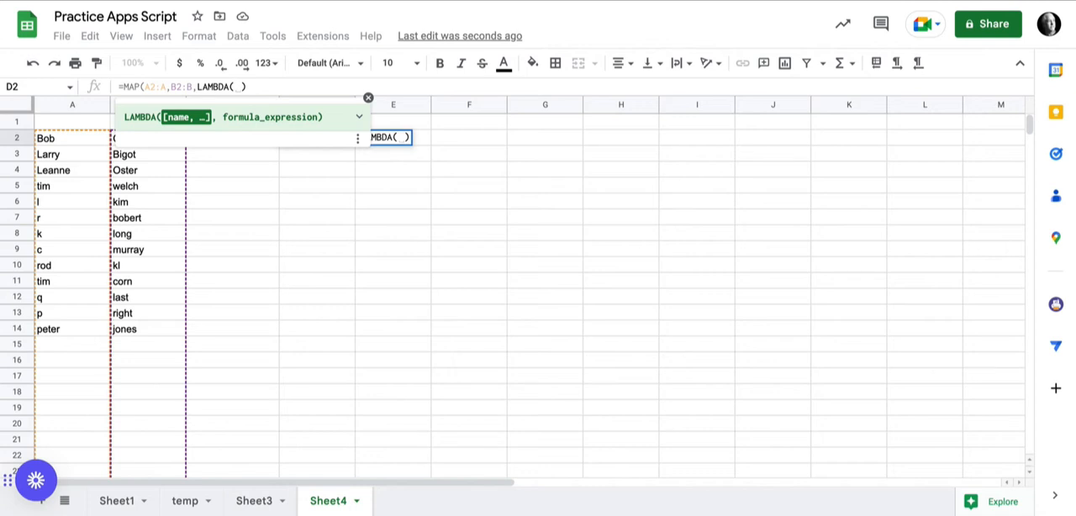
key(BackSpace)
text(f,l)
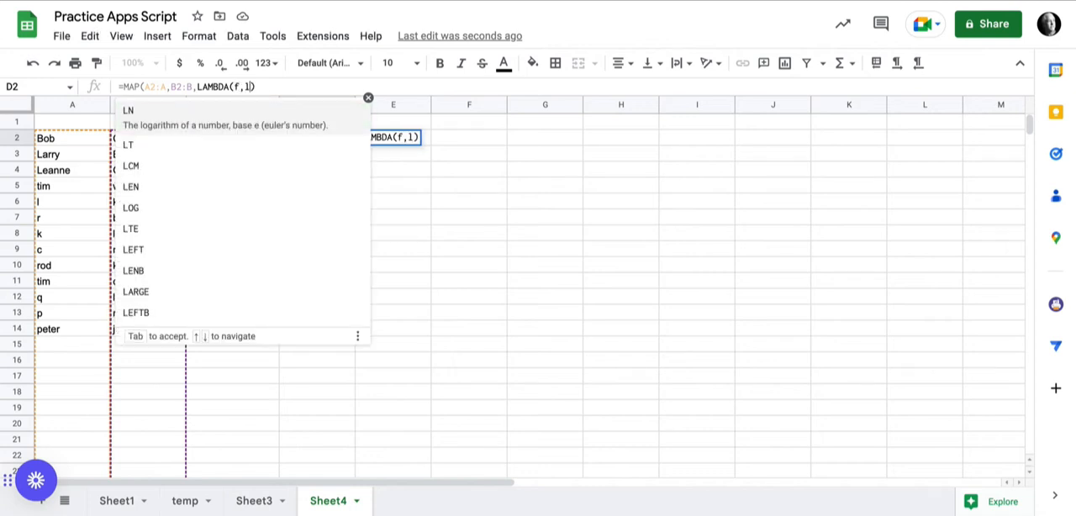
text(,)
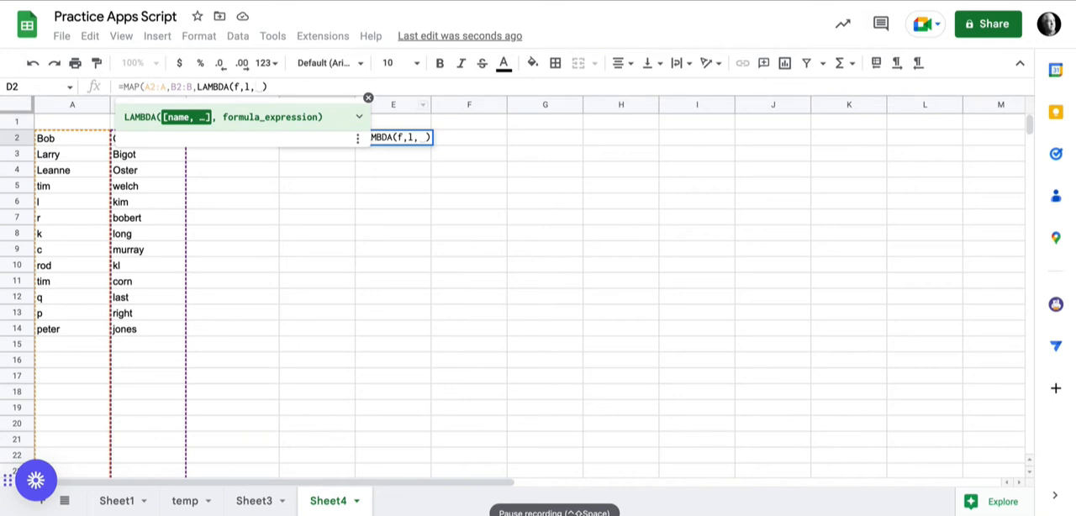
- Complete the LAMBDA in D2 with C2's expression, adapted to LOWER(JOIN("@",f&"."&l,"lgsd.us"))
click(368, 97)
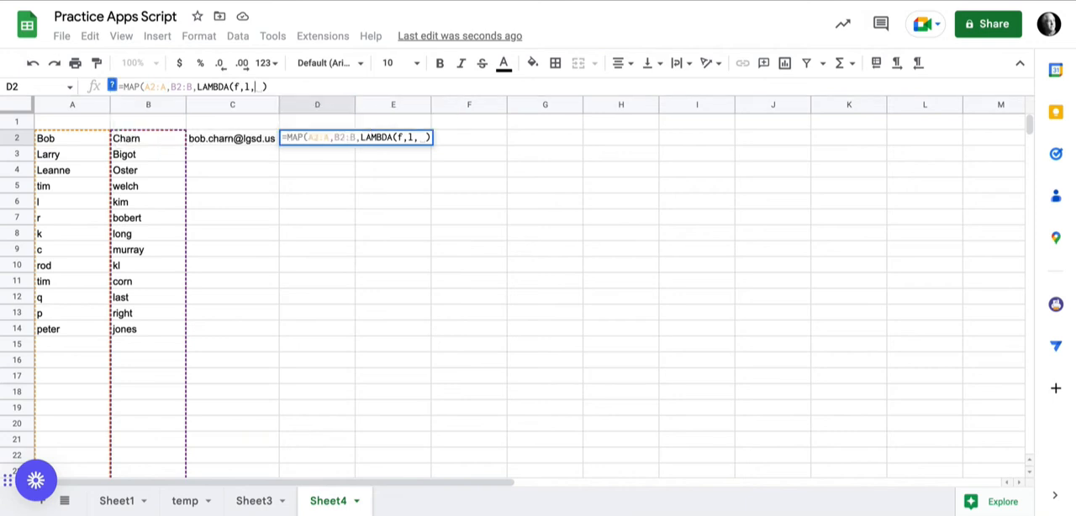
mouse_move(232, 138)
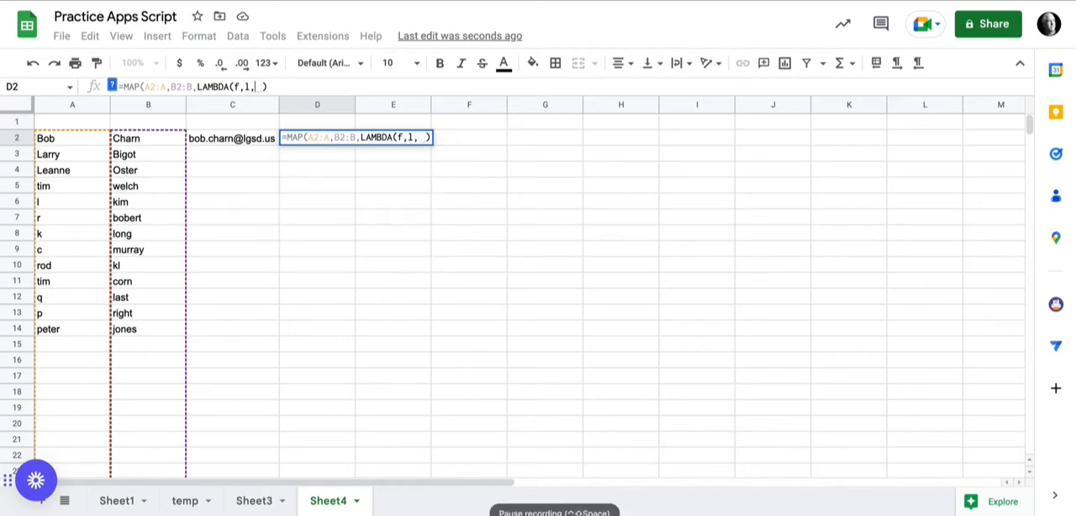
click(232, 138)
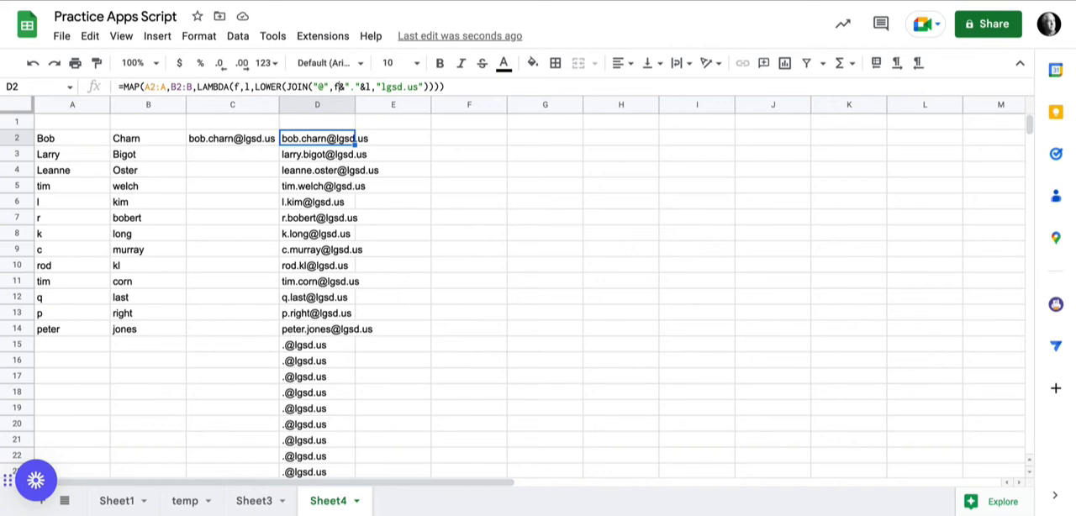
click(339, 87)
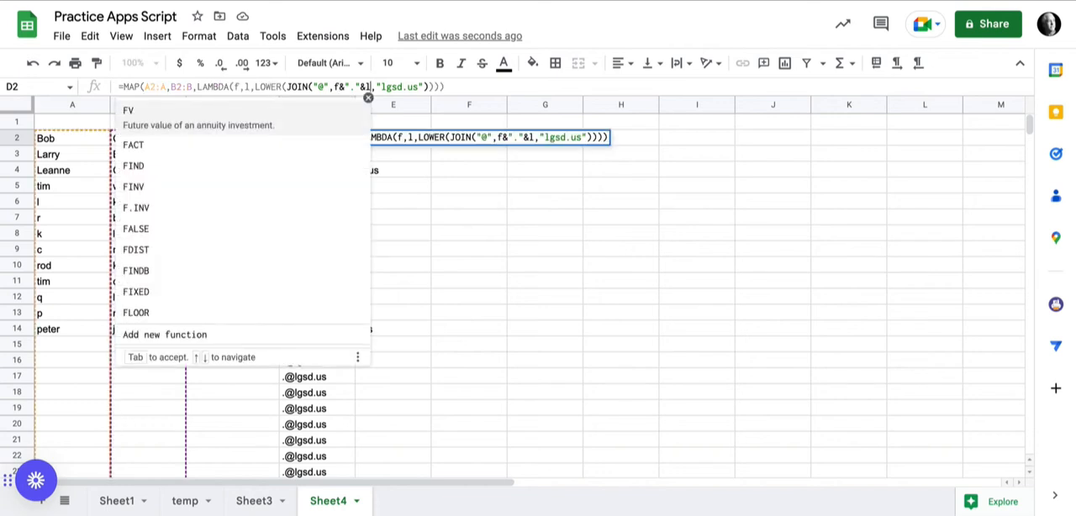
click(370, 86)
key(Tab)
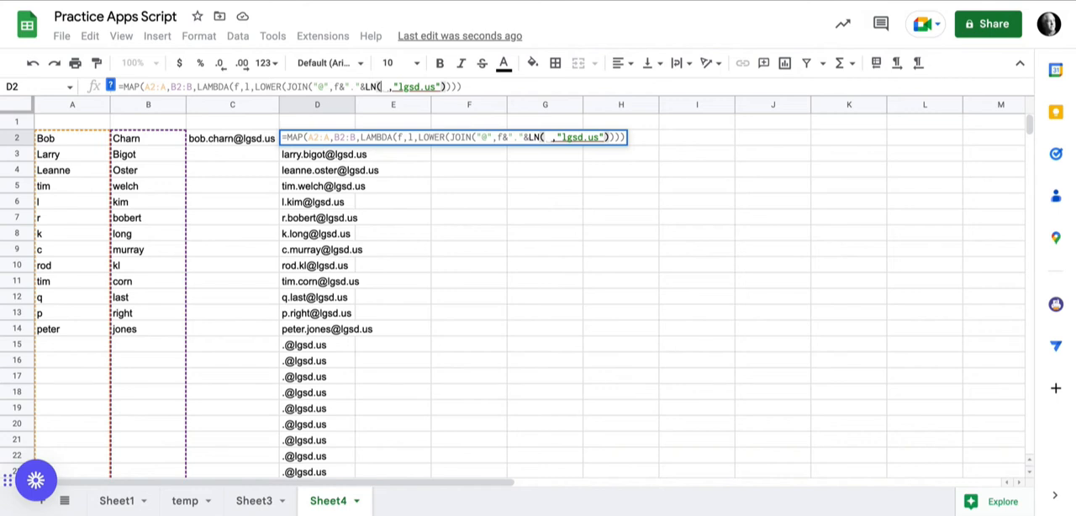
key(Left)
key(BackSpace)
key(BackSpace)
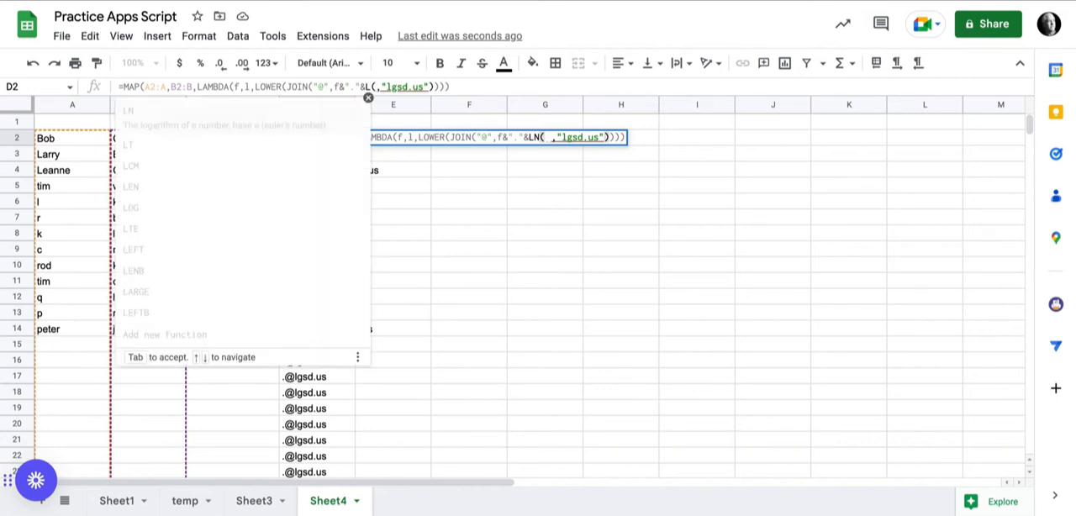
text(l)
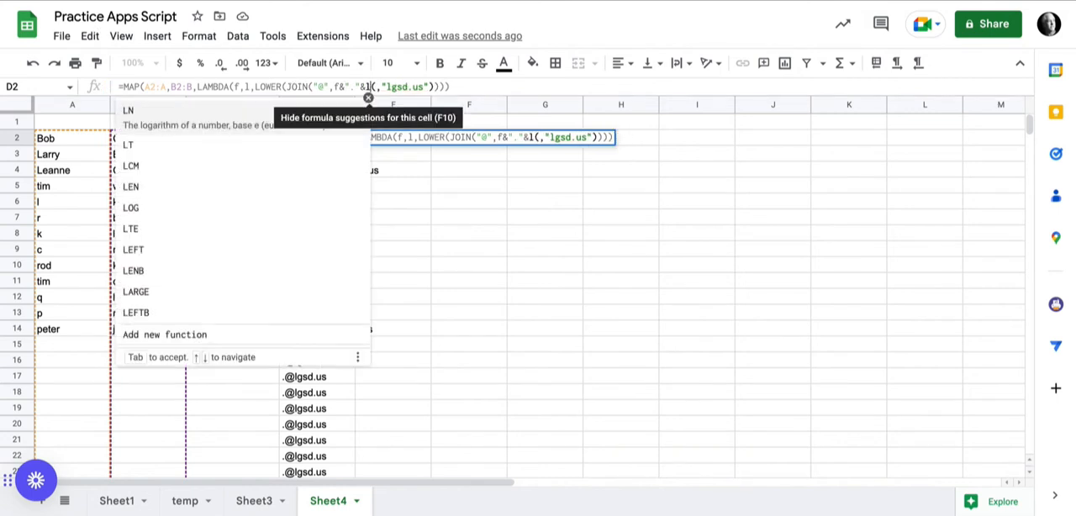
click(368, 98)
key(Return)
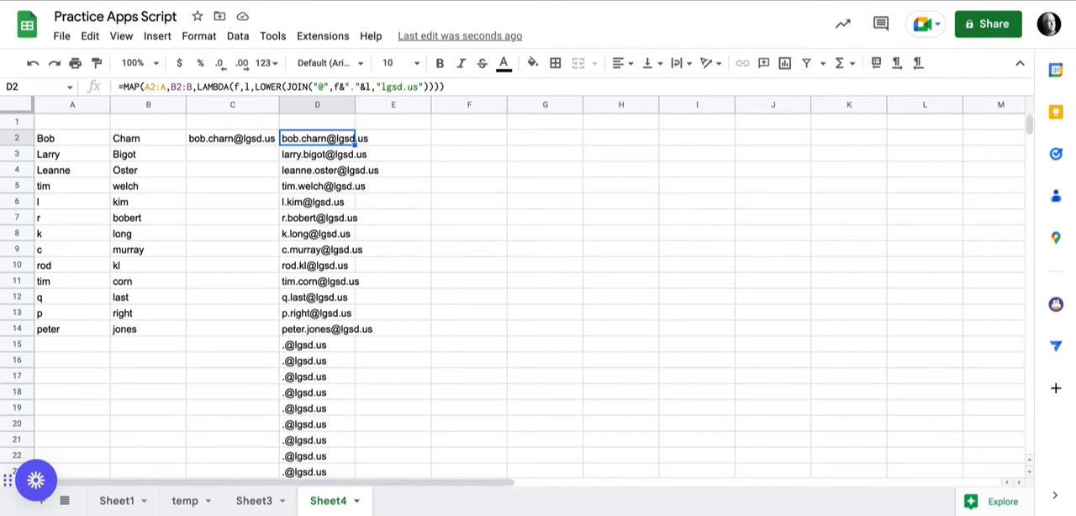
- In D2, insert IF(LEN(A2:A), in front of the MAP function
click(120, 86)
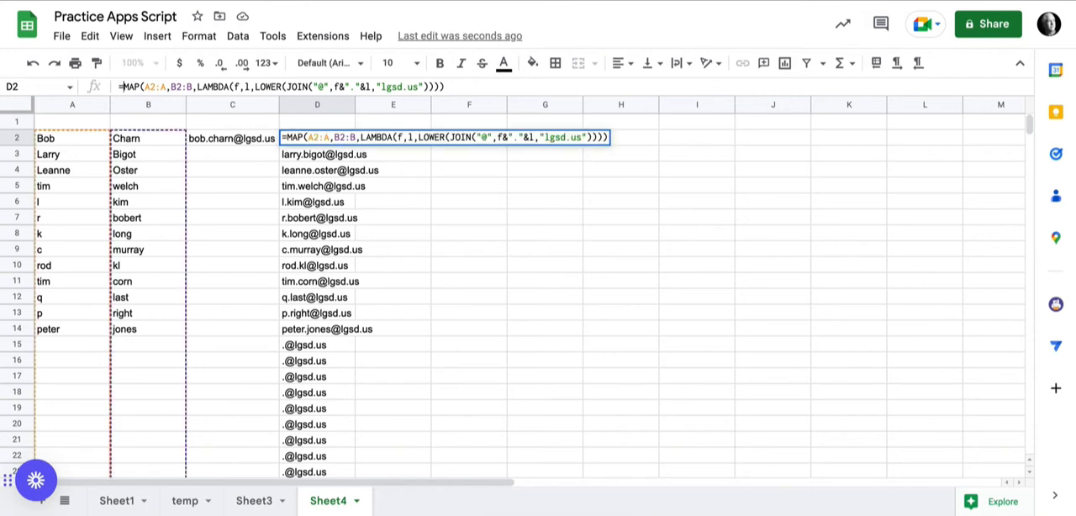
text(IF(LEN)
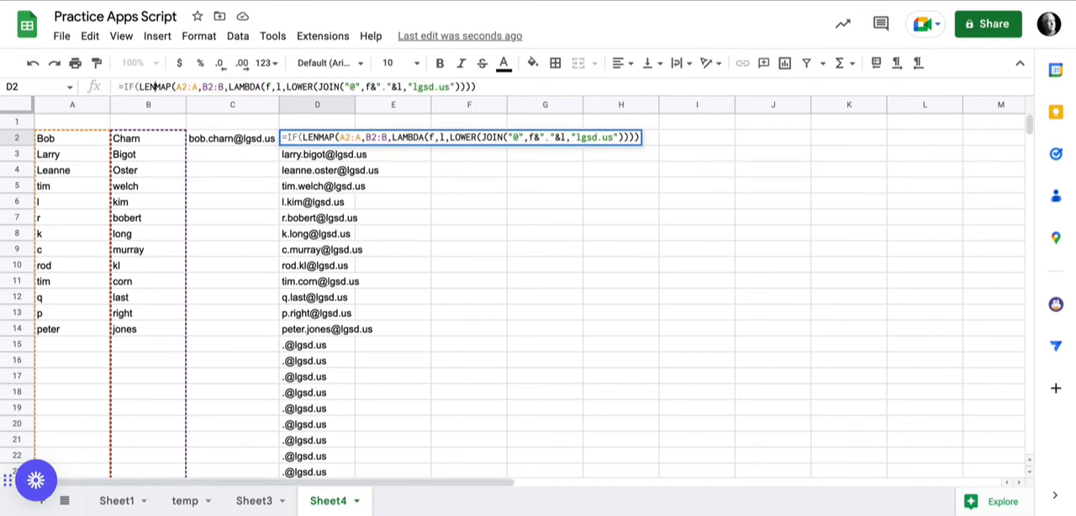
text(()
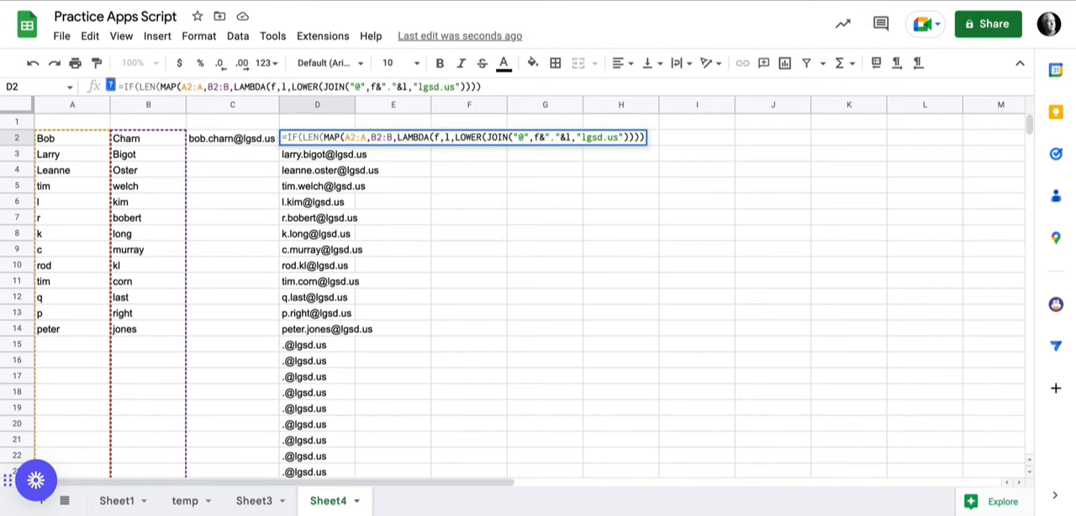
text(A2:A)
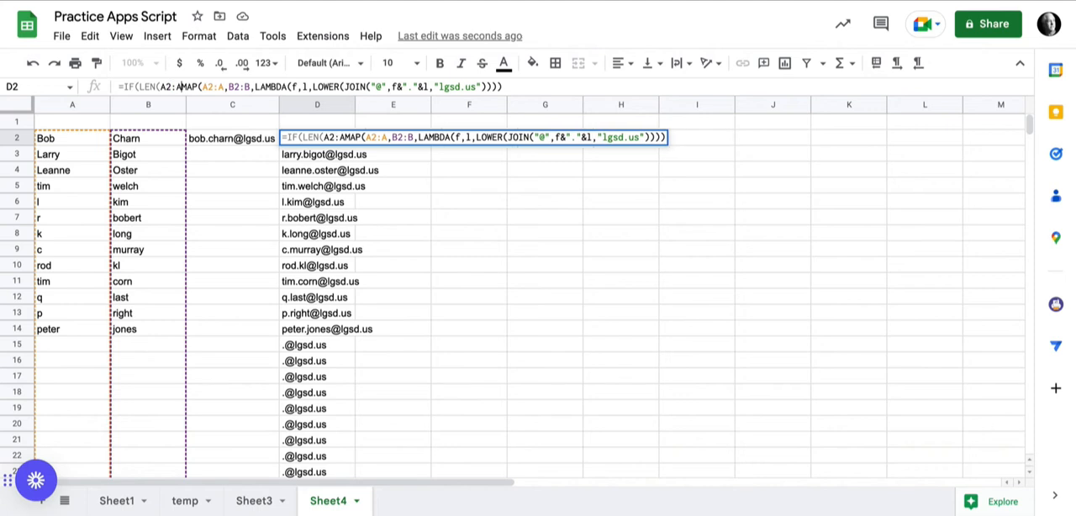
text())
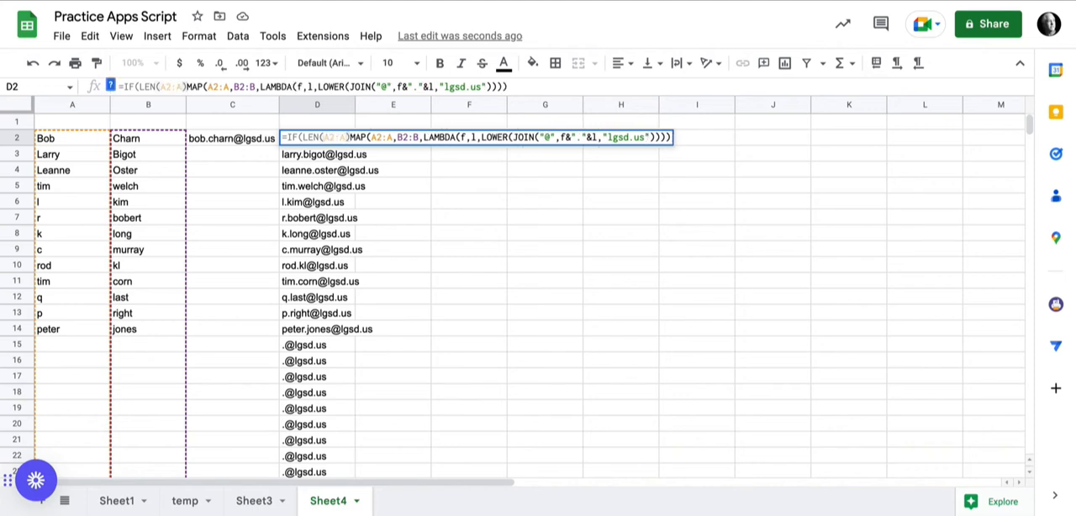
text(,)
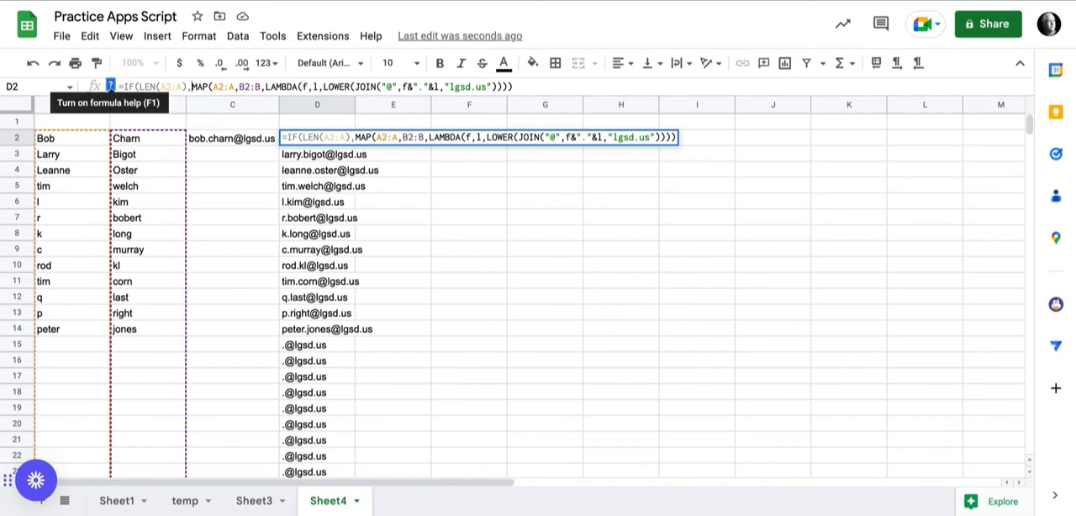
- Turn on formula help and finish D2's IF with an empty value_if_false, entering the whole formula as an ArrayFormula
click(110, 86)
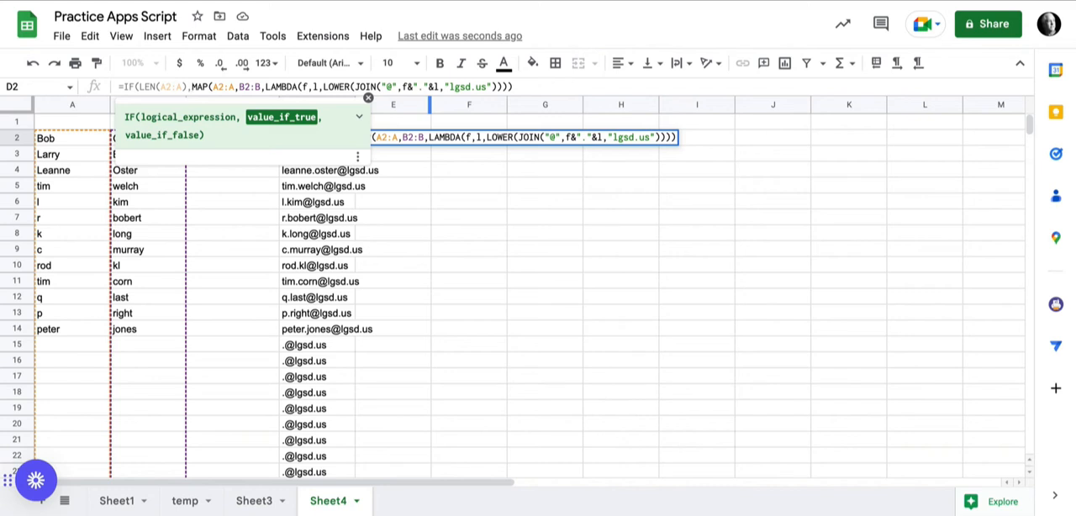
key(End)
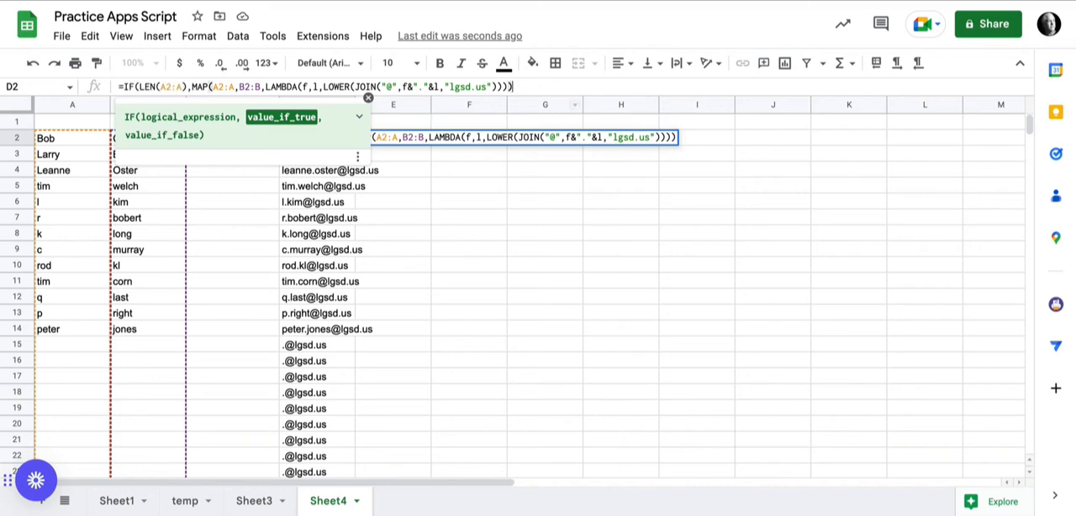
text(,)
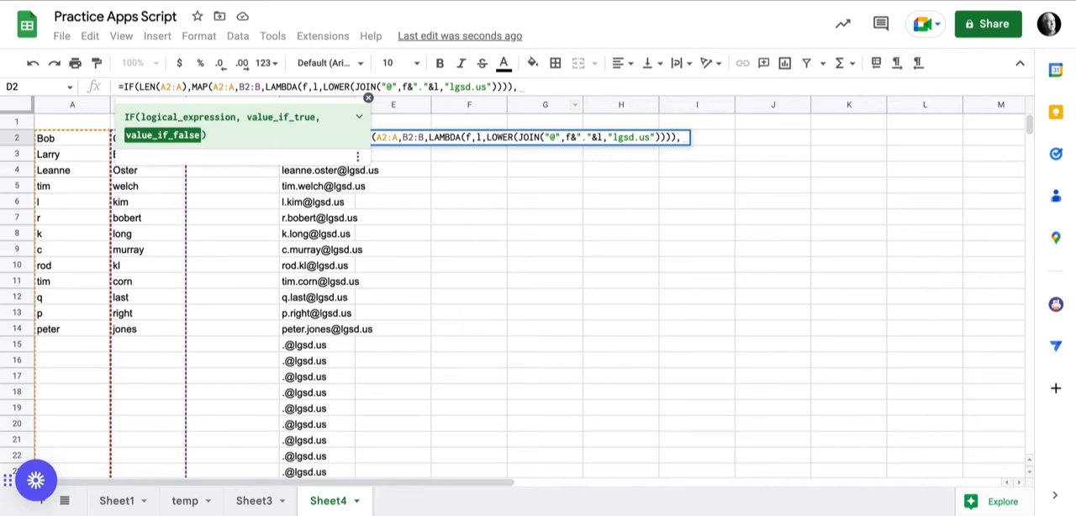
text())
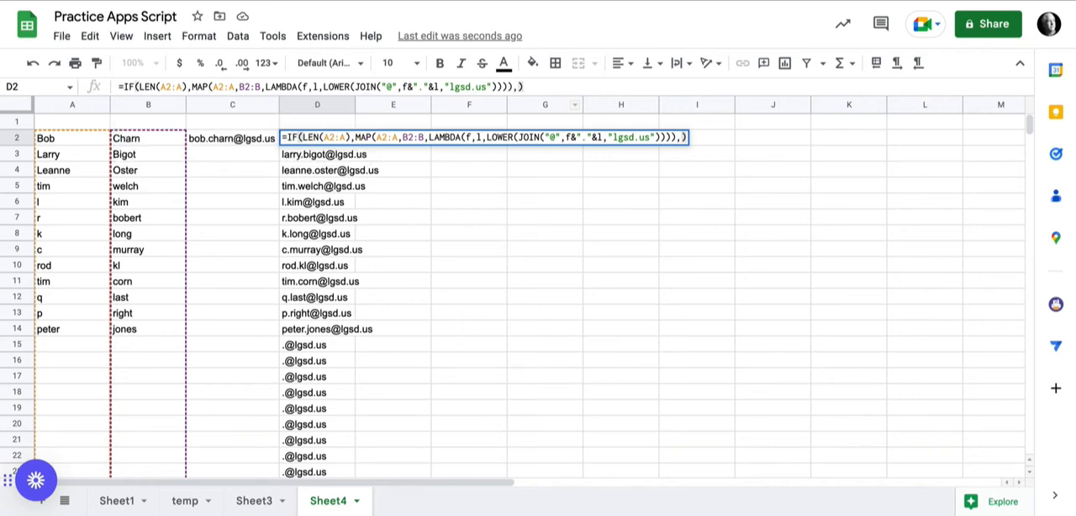
key(Return)
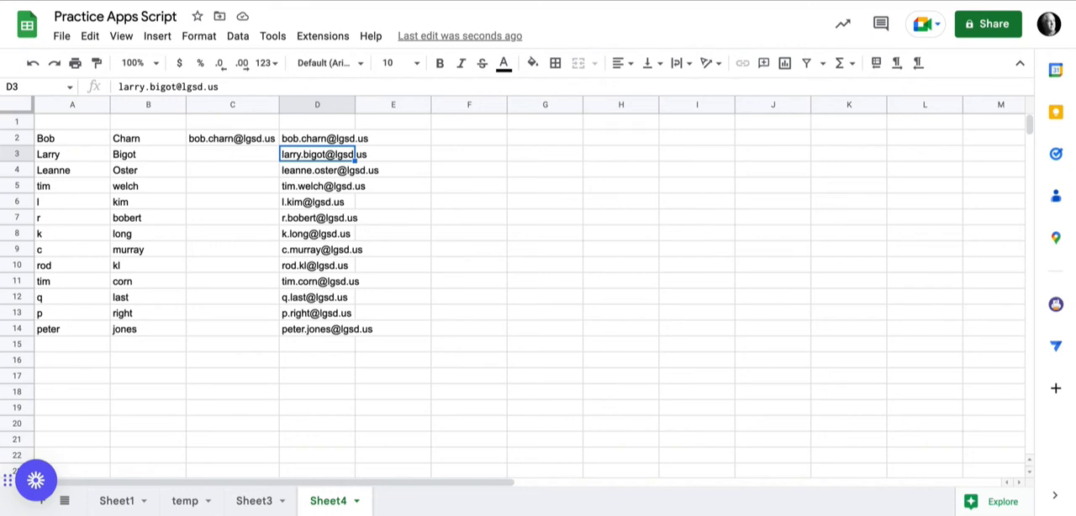
- Undo the ArrayFormula and IF(LEN(A2:A)) edits in D2, and redo both of them
click(317, 138)
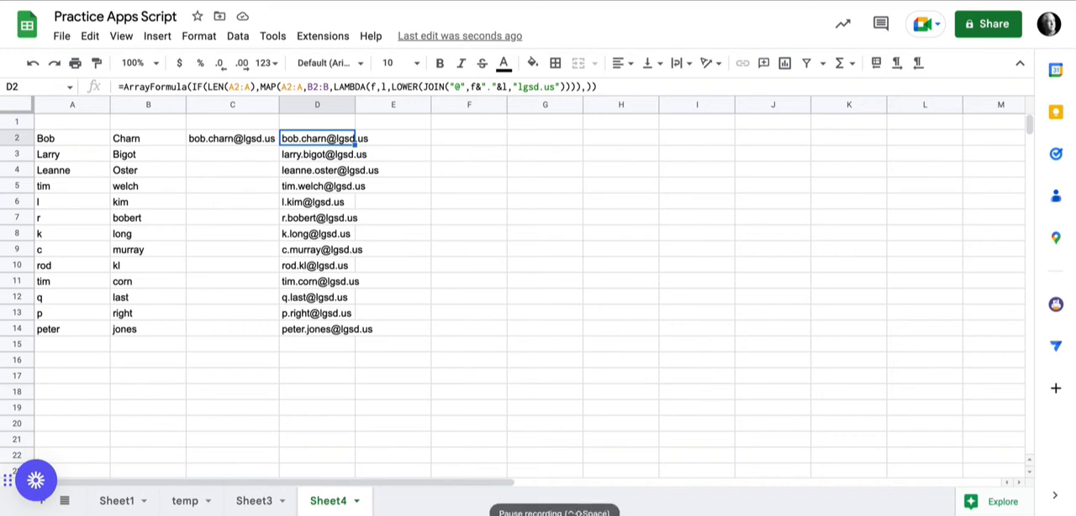
key(super+z)
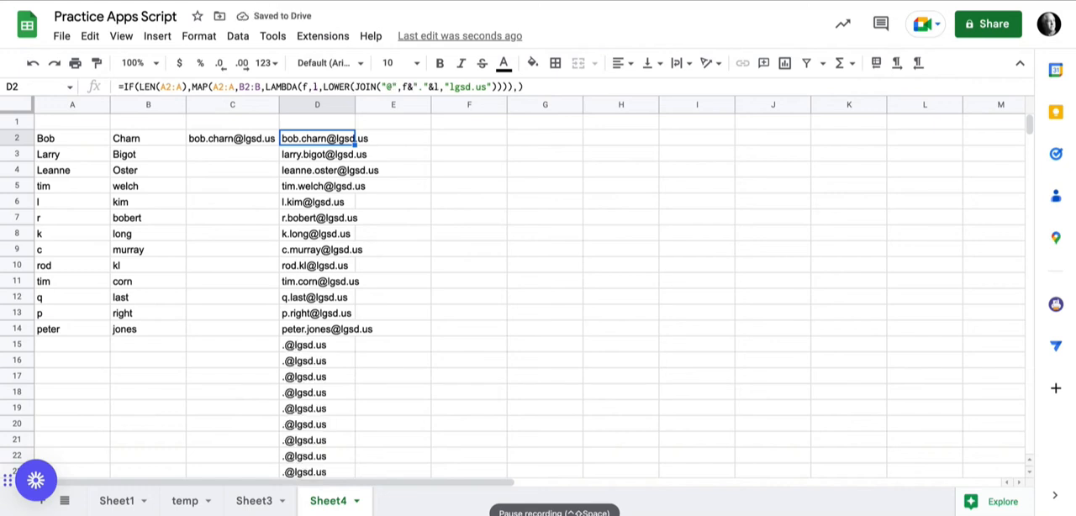
key(super+z)
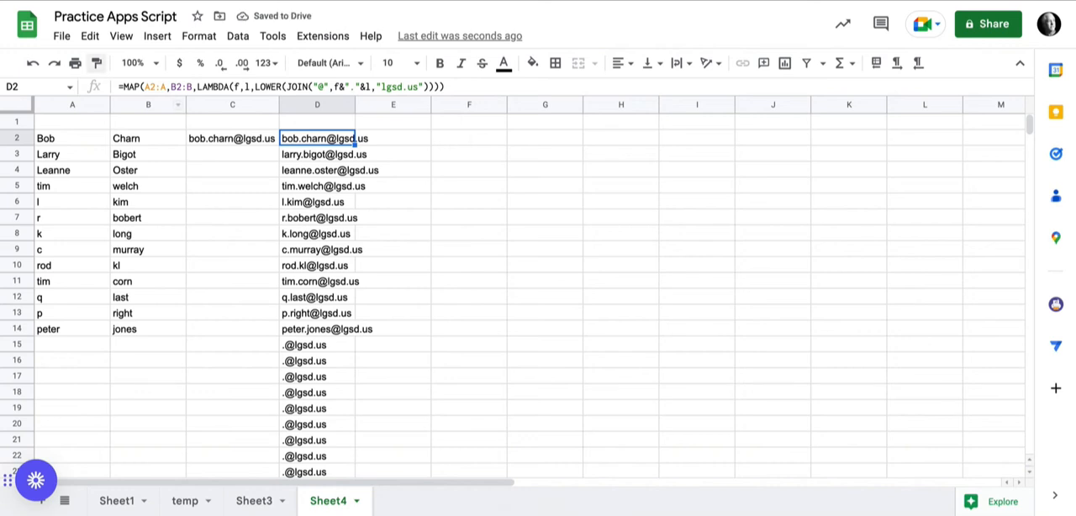
click(54, 63)
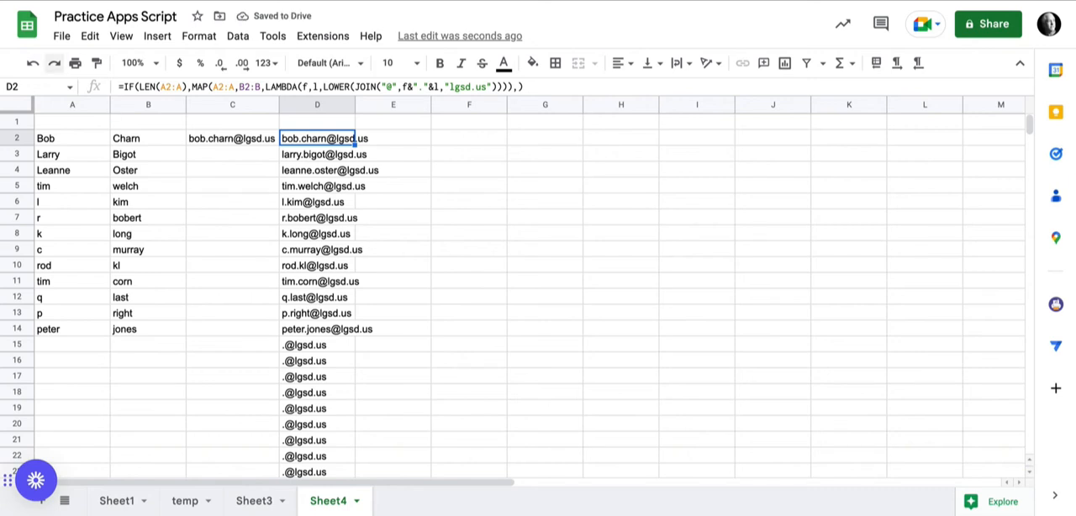
click(54, 63)
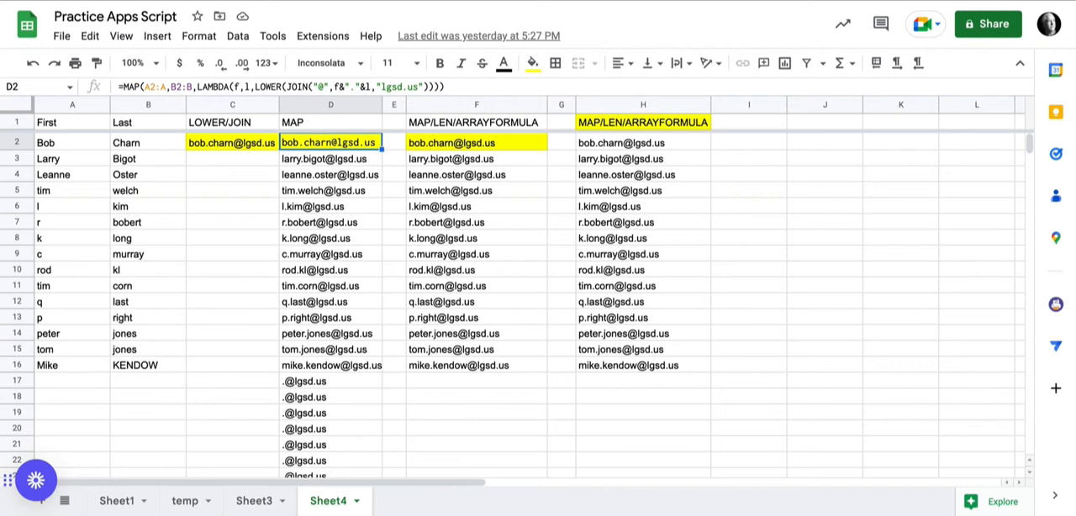
- Rename the two LAMBDA arguments in D2's MAP formula to first and last
click(232, 143)
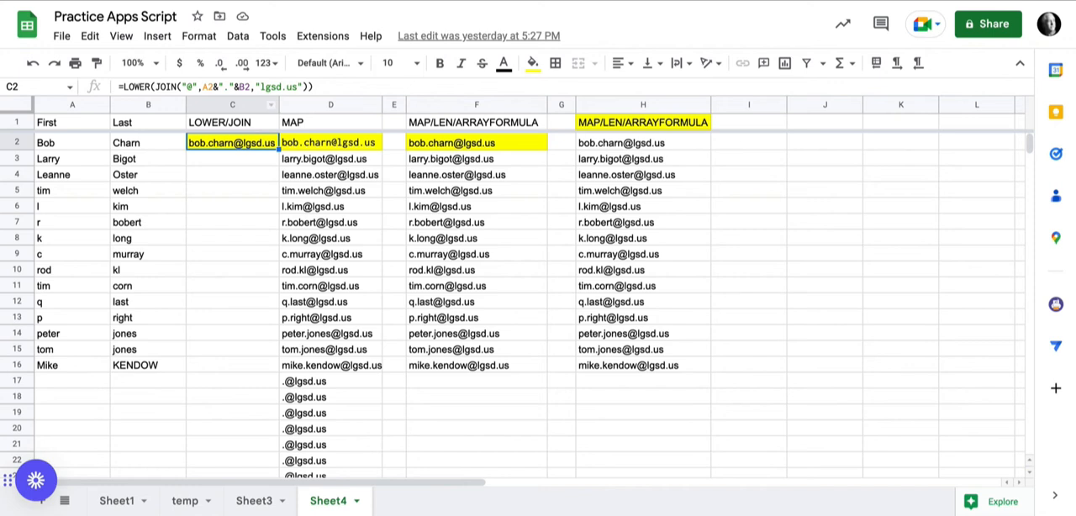
mouse_move(233, 143)
click(331, 143)
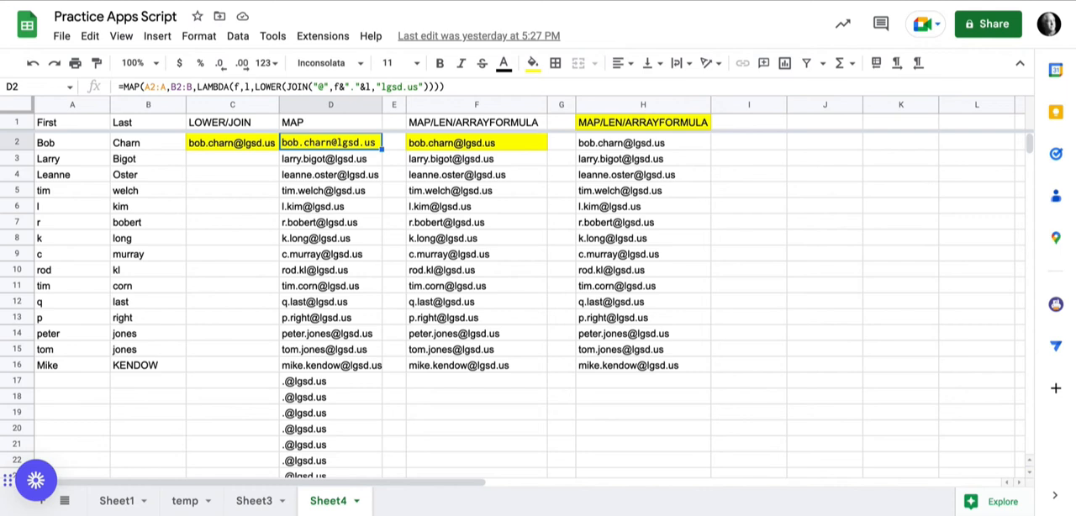
text(ie)
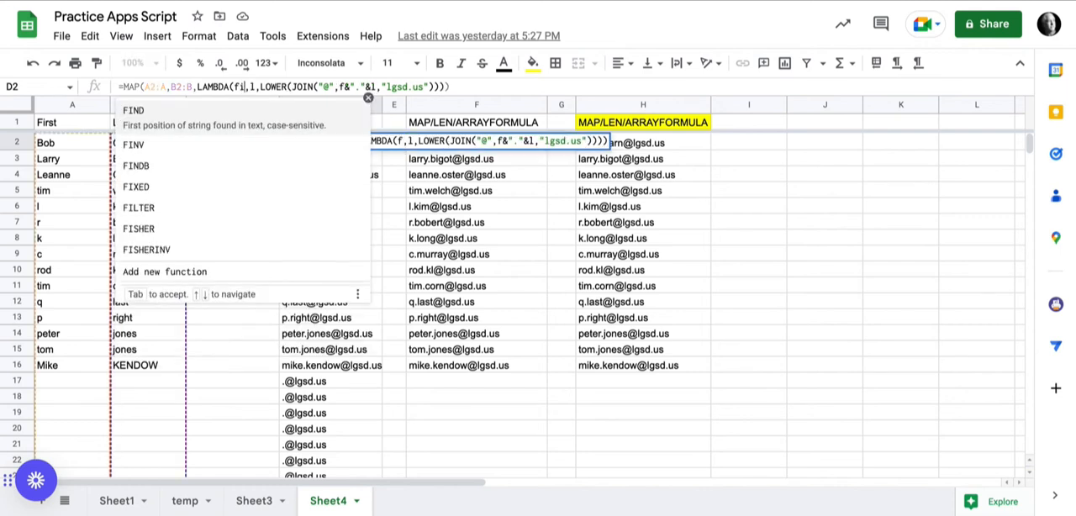
key(BackSpace)
text(rst)
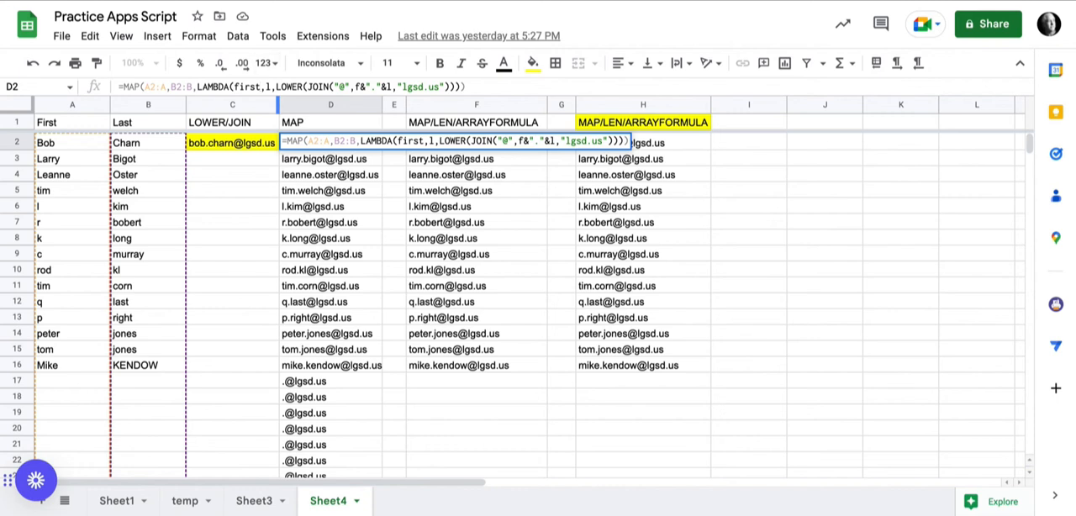
key(Right)
key(Right)
text(ast)
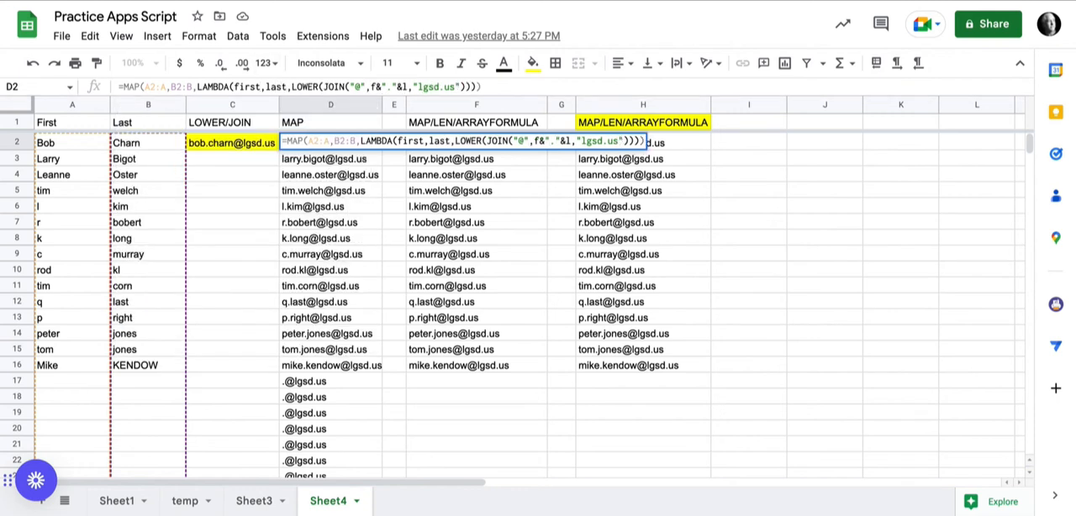
- Replace f and l inside D2's JOIN expression with first and last, and commit the formula
click(375, 86)
text(irst)
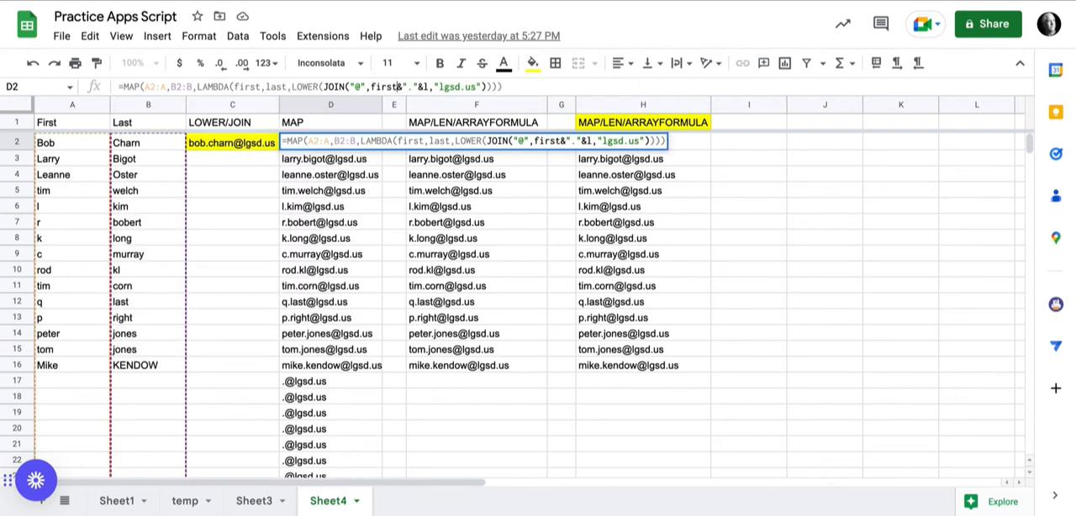
click(429, 87)
text(ast)
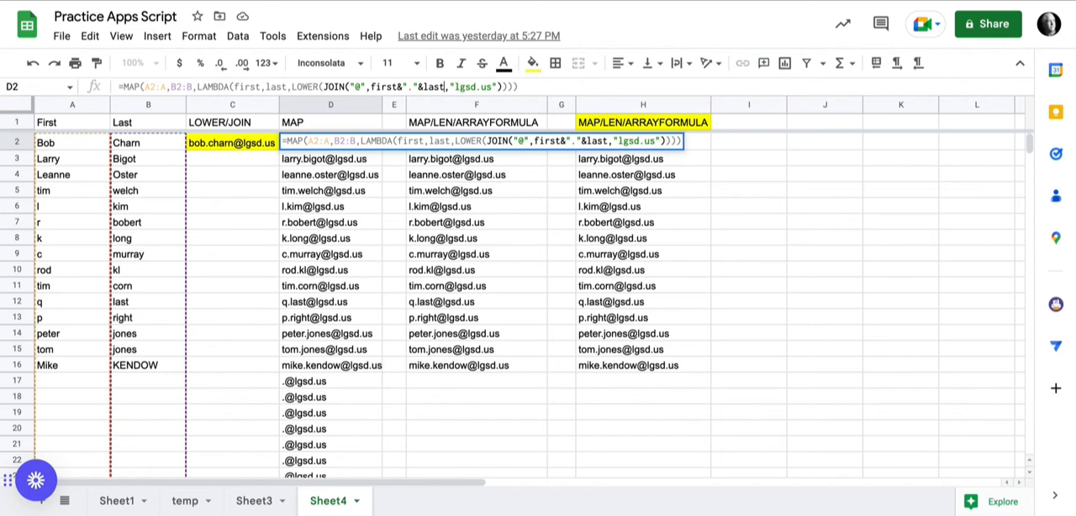
key(Return)
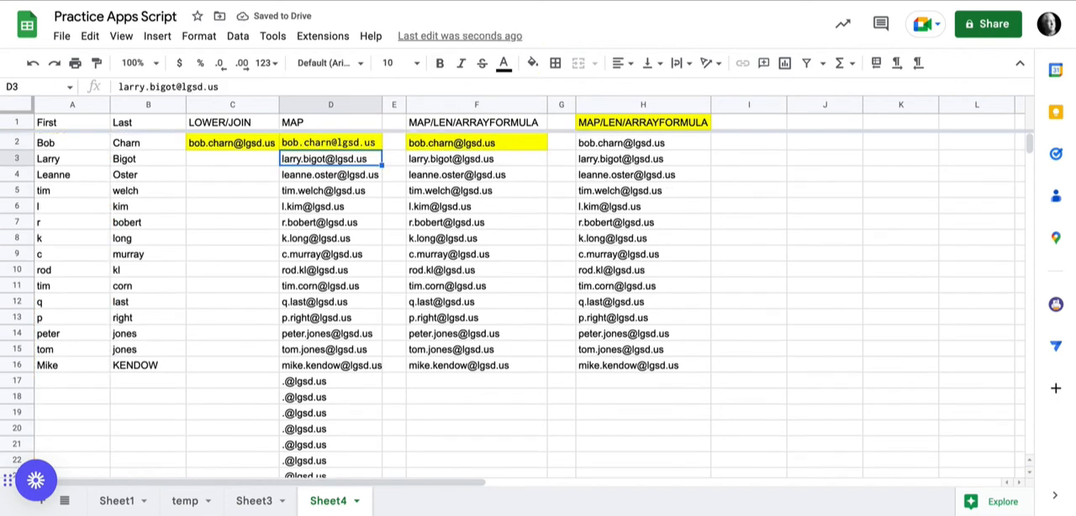
- Compare the MAP formula in D2 with the MAP/LEN/ARRAYFORMULA versions in F2 and H1, including how F handles blank rows
click(331, 143)
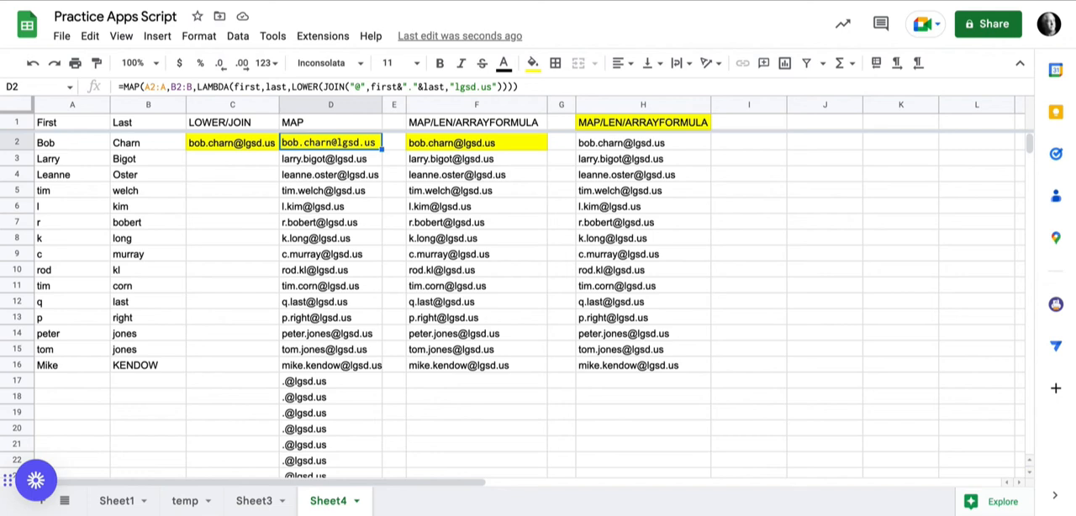
click(487, 143)
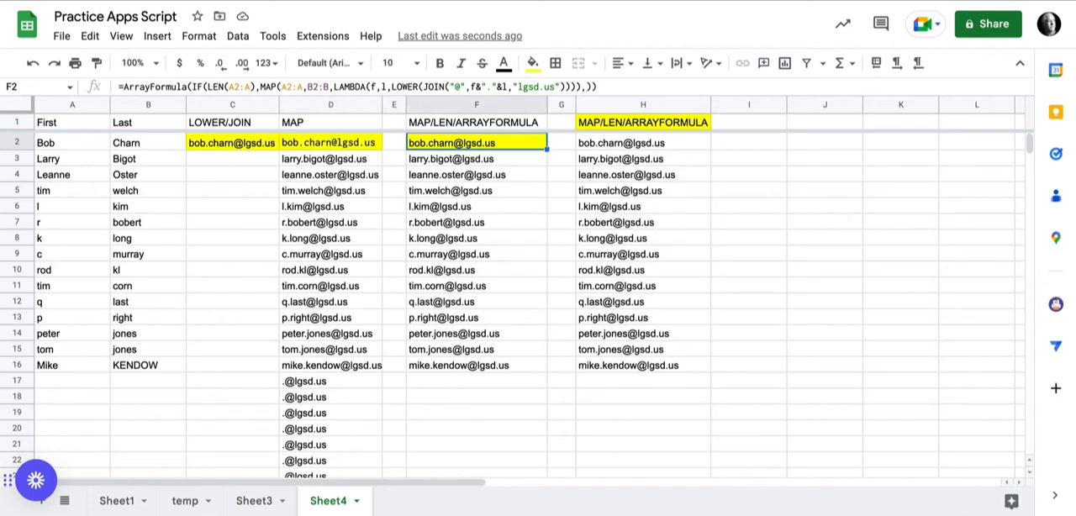
click(331, 143)
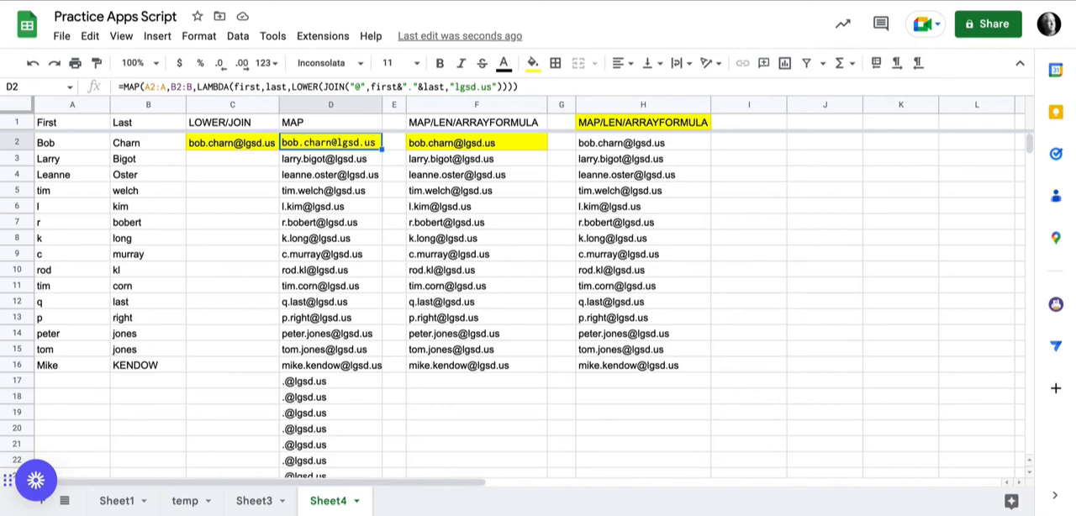
scroll(513, 306, down, 6)
scroll(512, 306, up, 6)
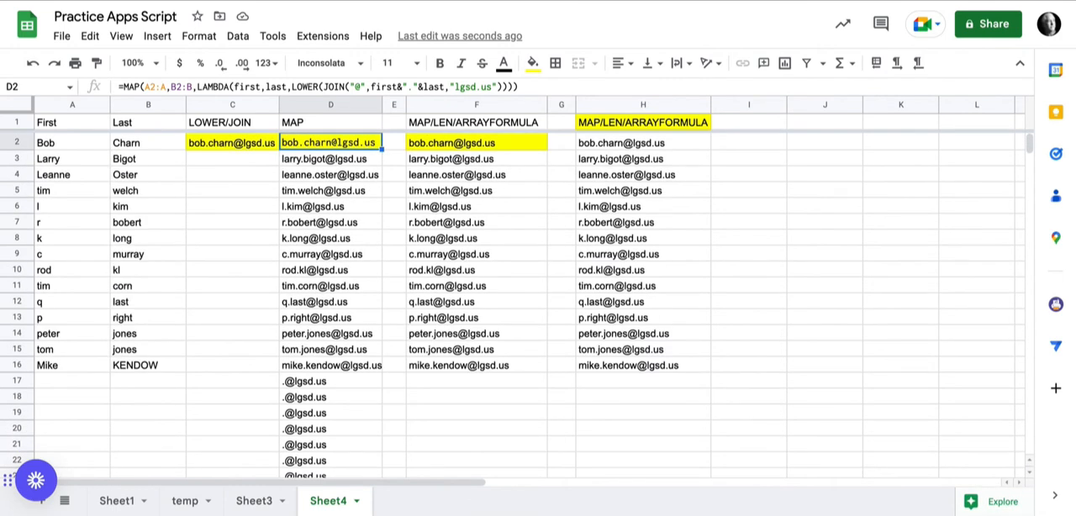
click(477, 143)
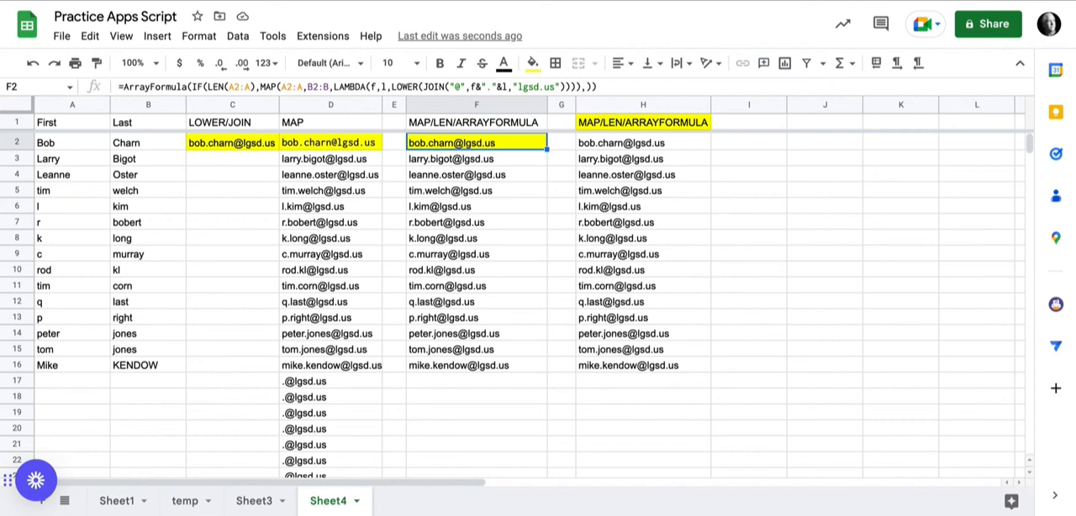
click(477, 381)
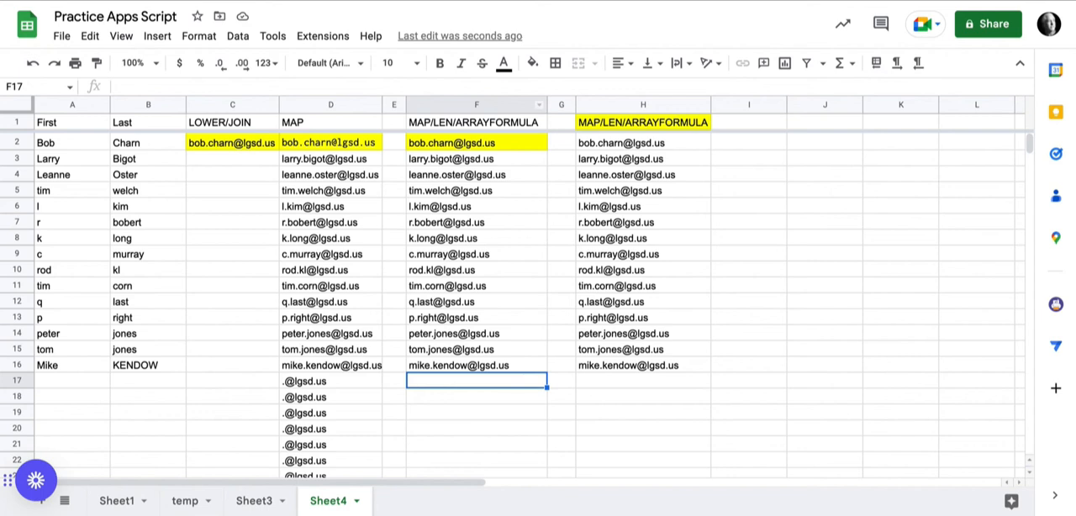
click(465, 143)
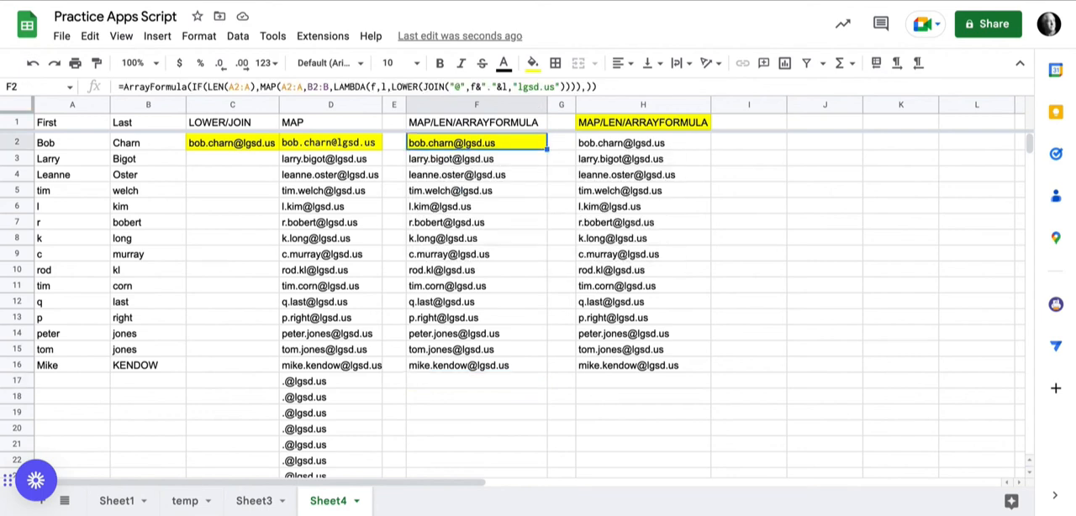
click(642, 123)
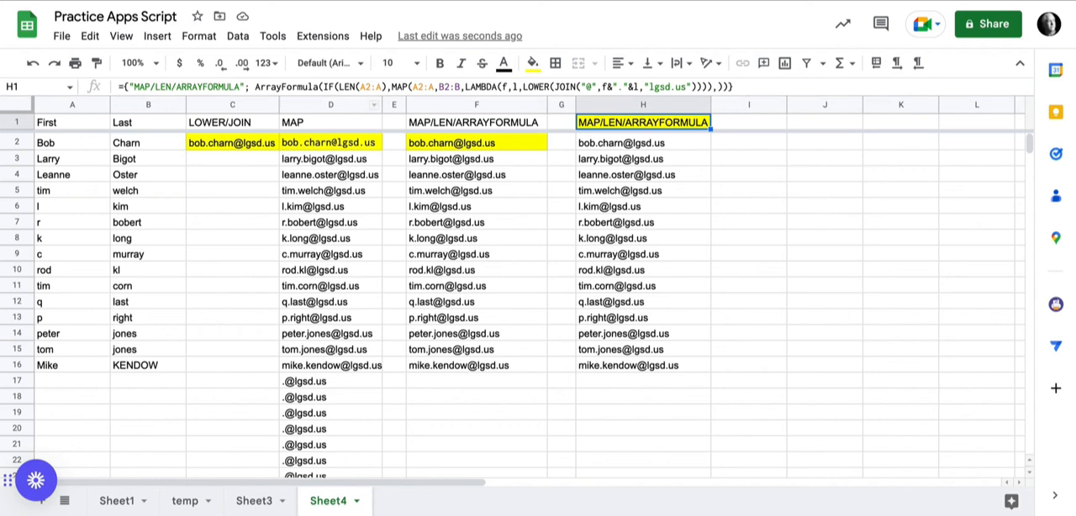
click(477, 143)
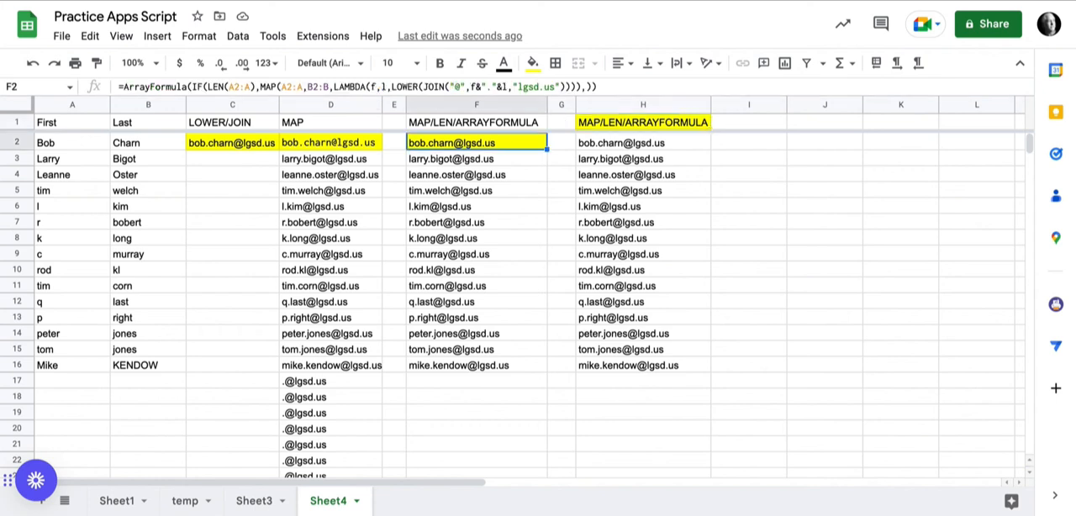
click(643, 123)
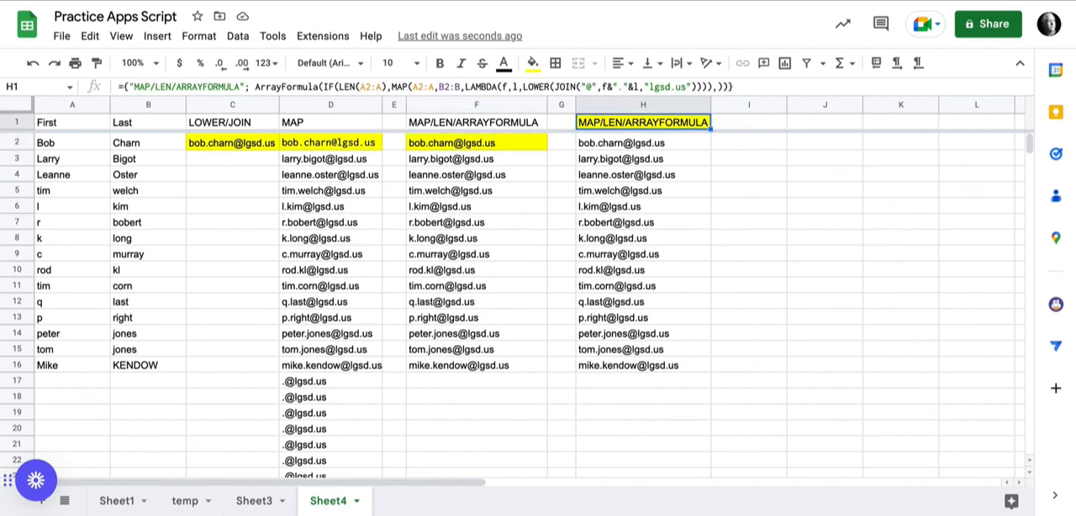
mouse_move(616, 222)
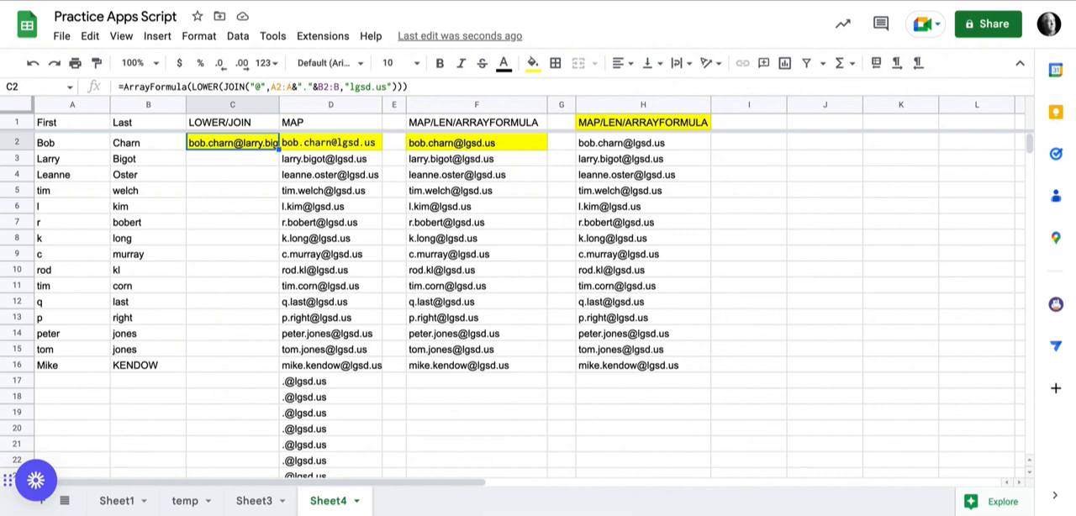
- Review C2's ArrayFormula version of the LOWER/JOIN formula and widen column C to read more of its output
click(255, 87)
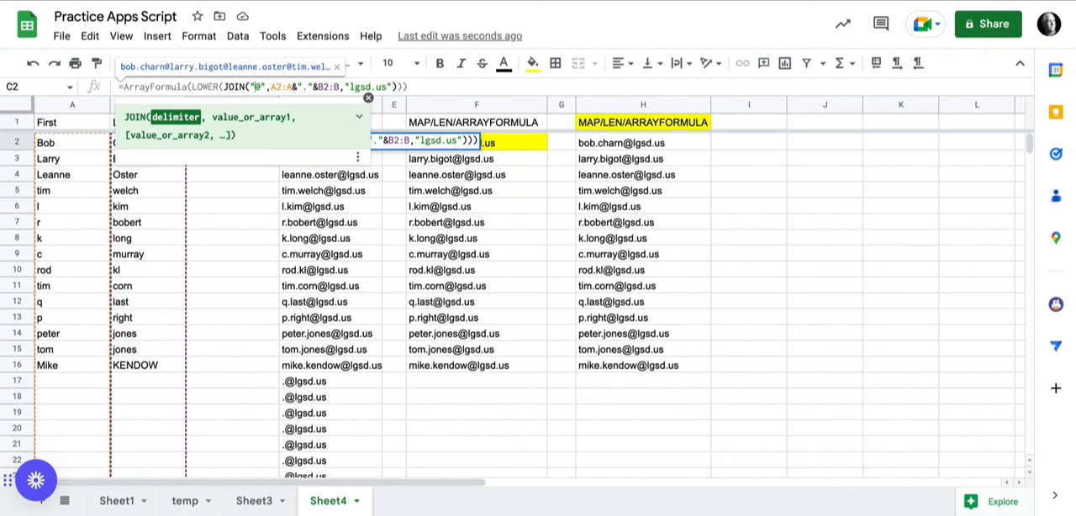
click(232, 222)
click(232, 143)
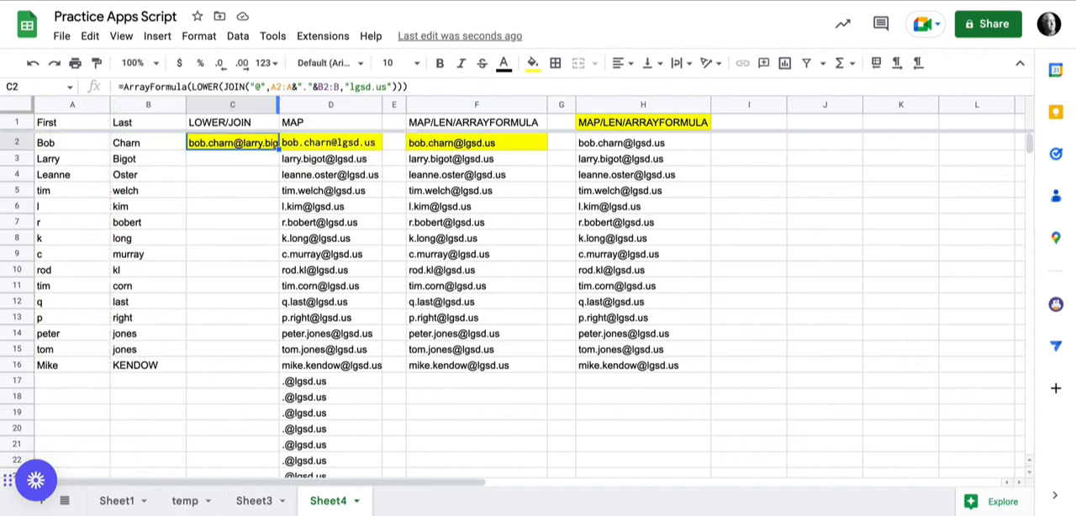
drag(278, 104, 501, 104)
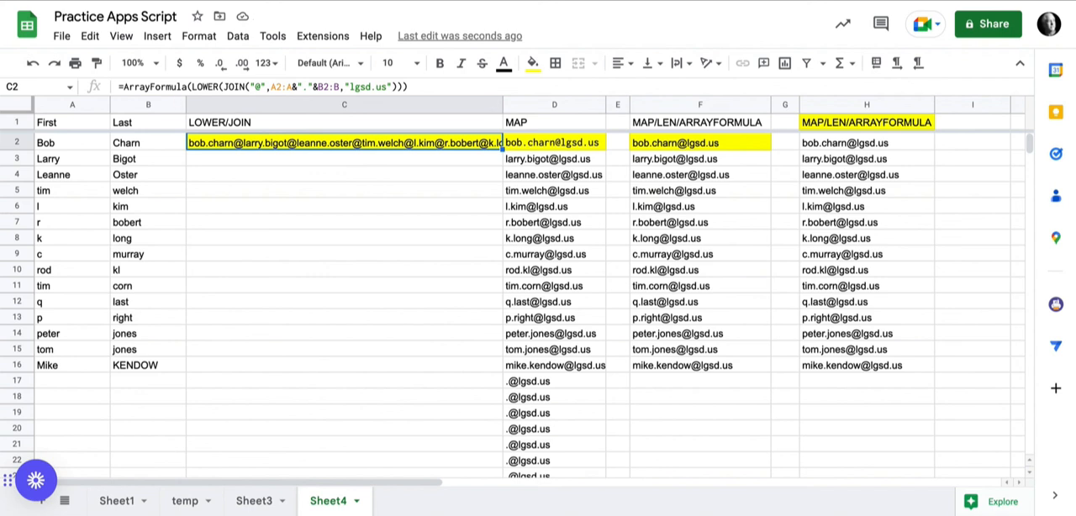
- Undo the column C widening and C2's earlier array edit, and wrap C2's single-row LOWER/JOIN formula in ArrayFormula
key(ctrl+z)
key(ctrl+z)
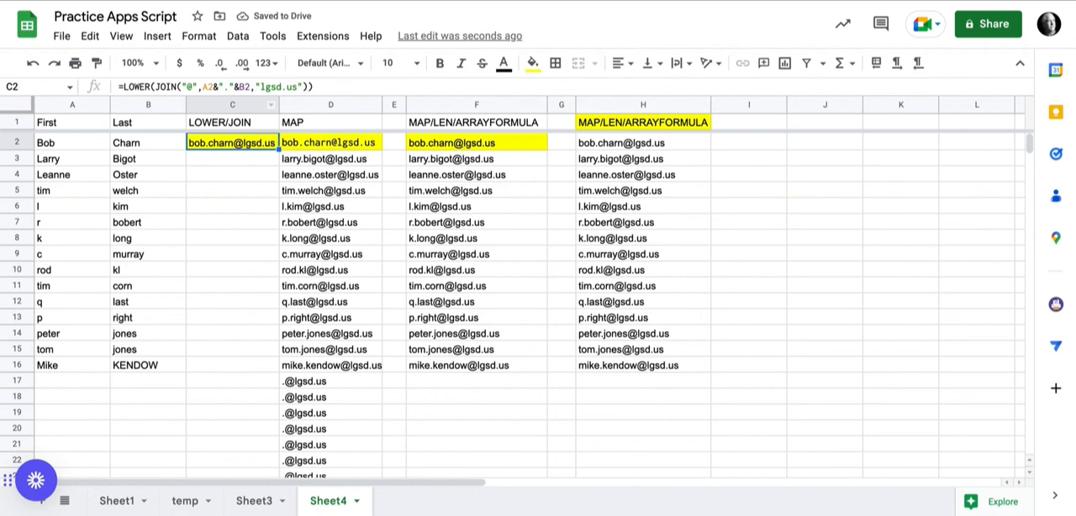
click(233, 86)
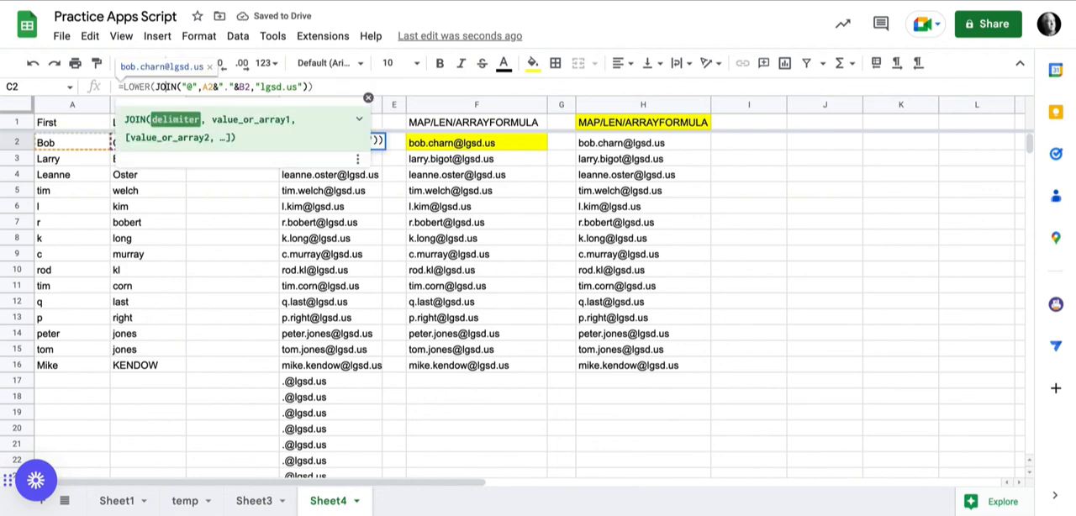
key(ctrl+shift+Return)
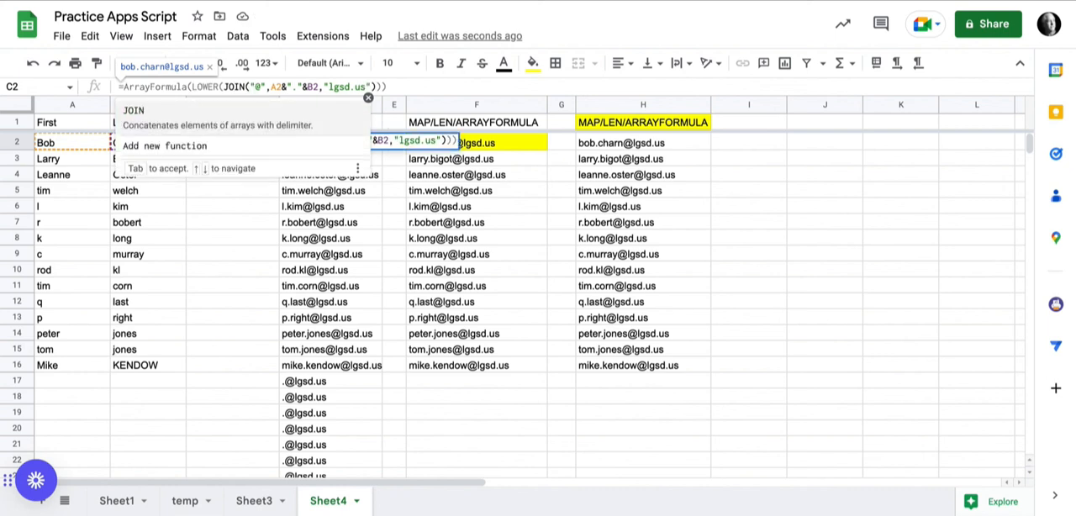
click(250, 86)
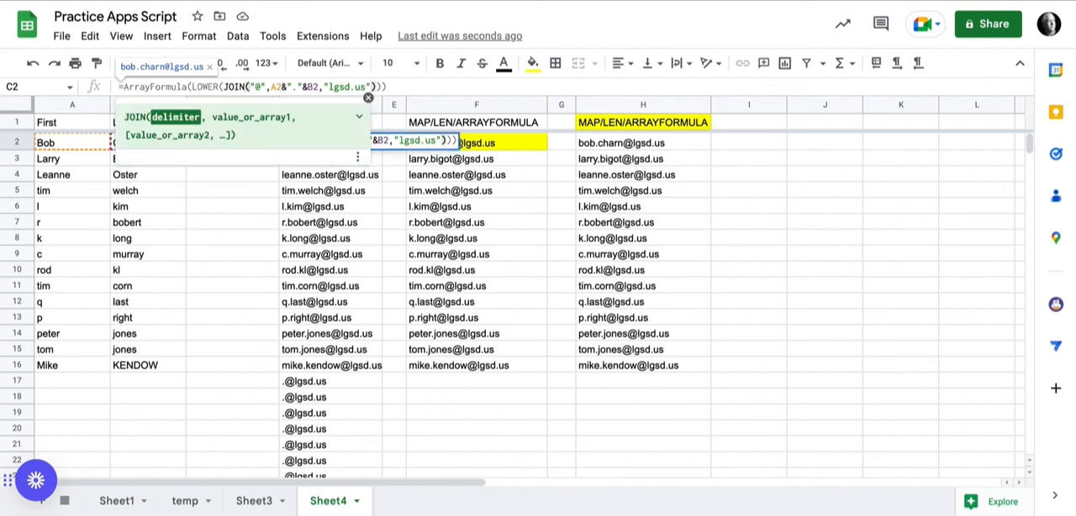
key(Return)
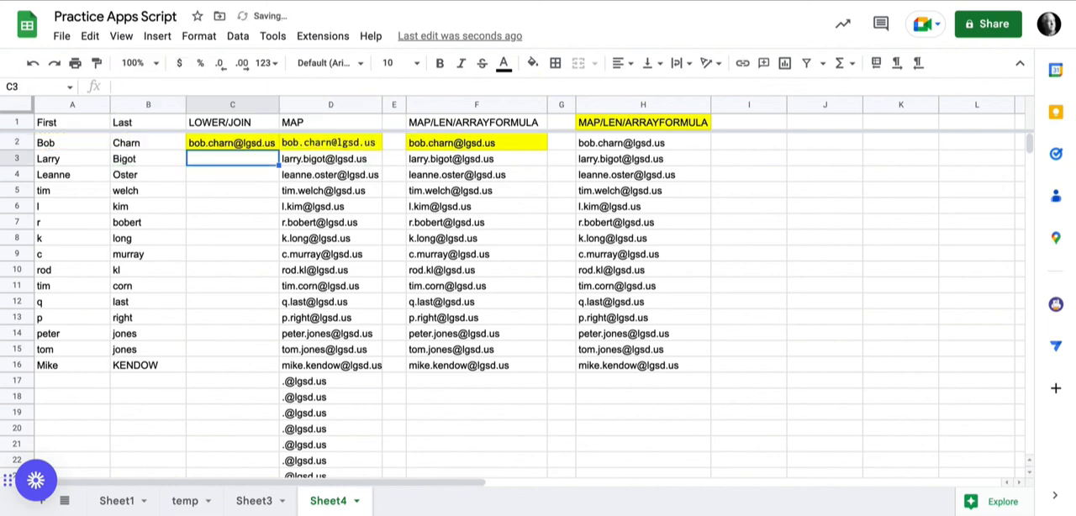
- Widen column C and extend the cell references in C2's ArrayFormula to A2:A and B2:B
drag(278, 104, 369, 104)
key(Up)
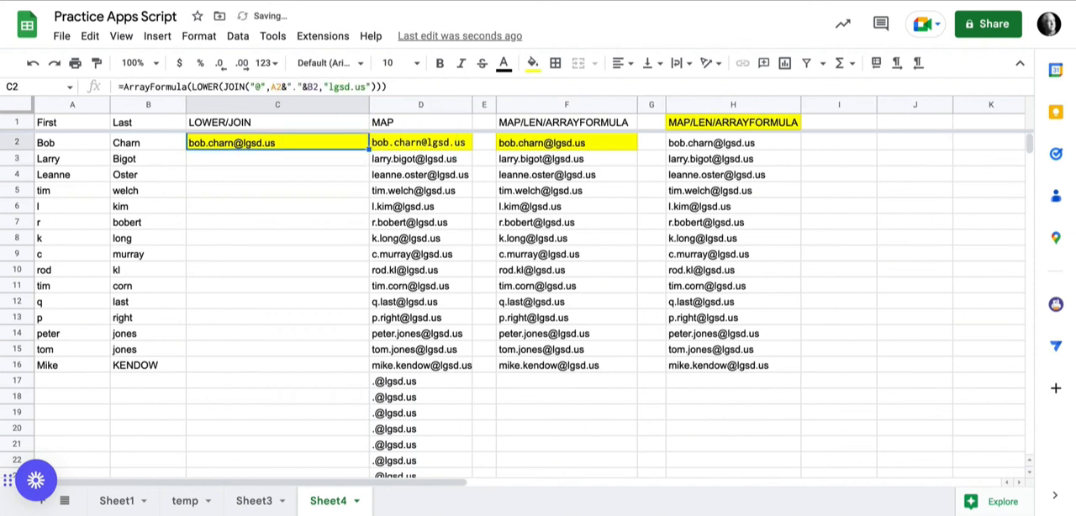
click(282, 87)
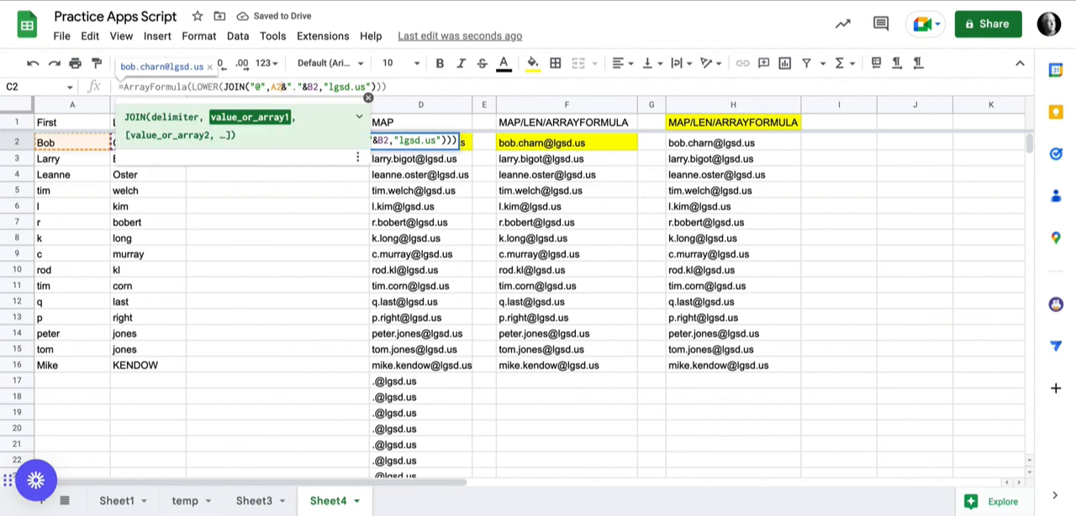
text(:A)
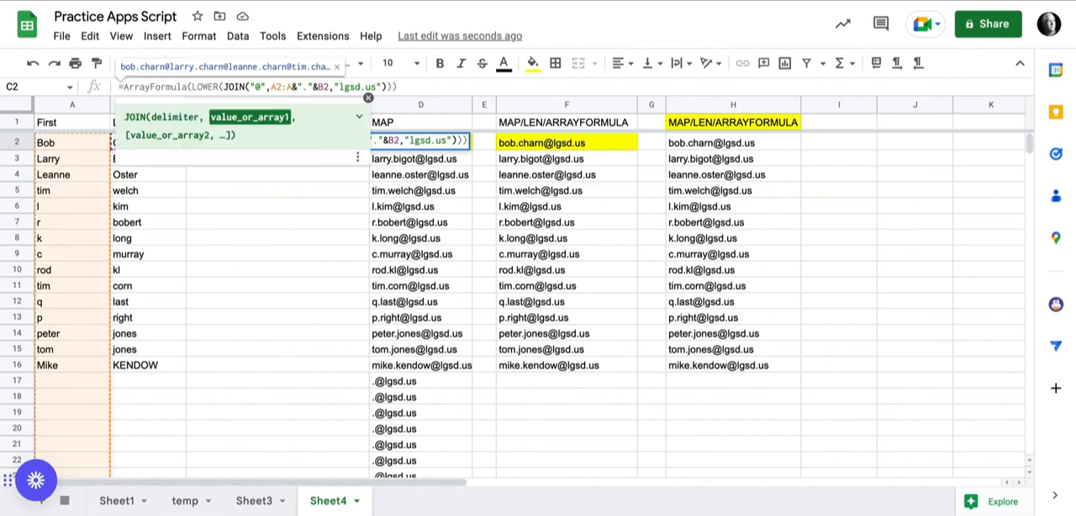
click(329, 88)
text(:B)
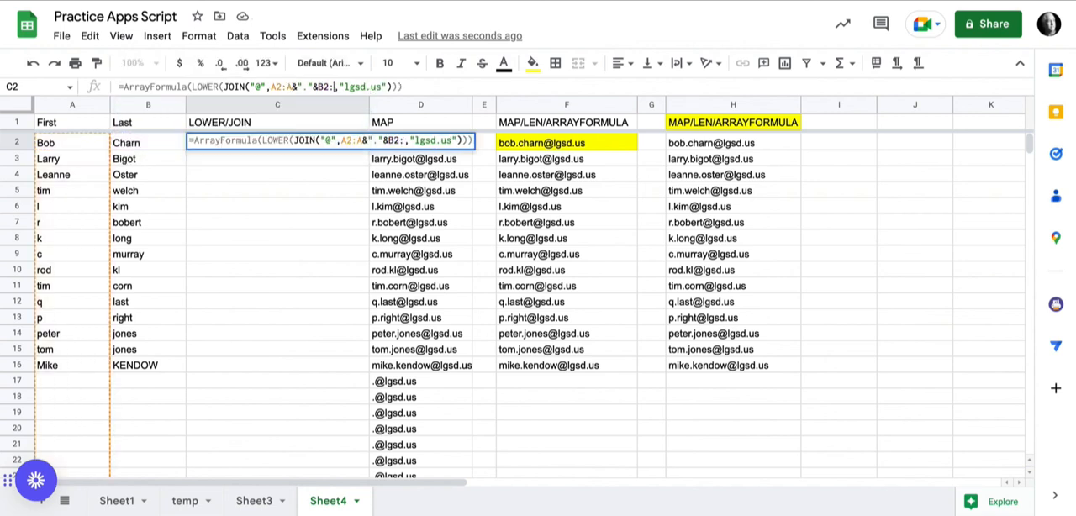
key(Return)
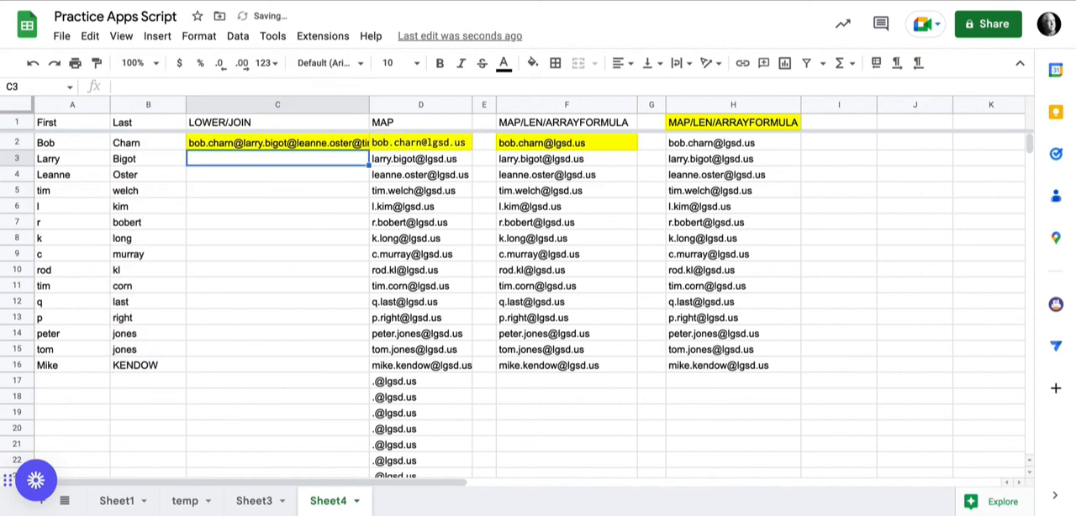
- Undo the A2:A and B2:B references in C2, narrow column C to fit its single address, and select D2
mouse_move(368, 104)
mouse_down()
mouse_move(570, 104)
mouse_move(292, 104)
mouse_move(569, 104)
mouse_move(369, 104)
mouse_up()
key(ctrl+z)
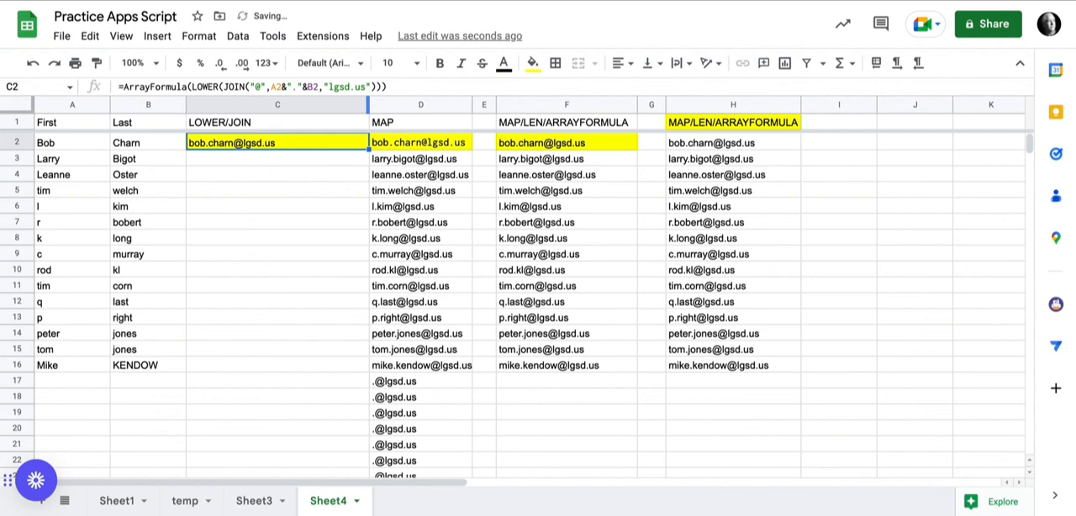
drag(368, 104, 289, 105)
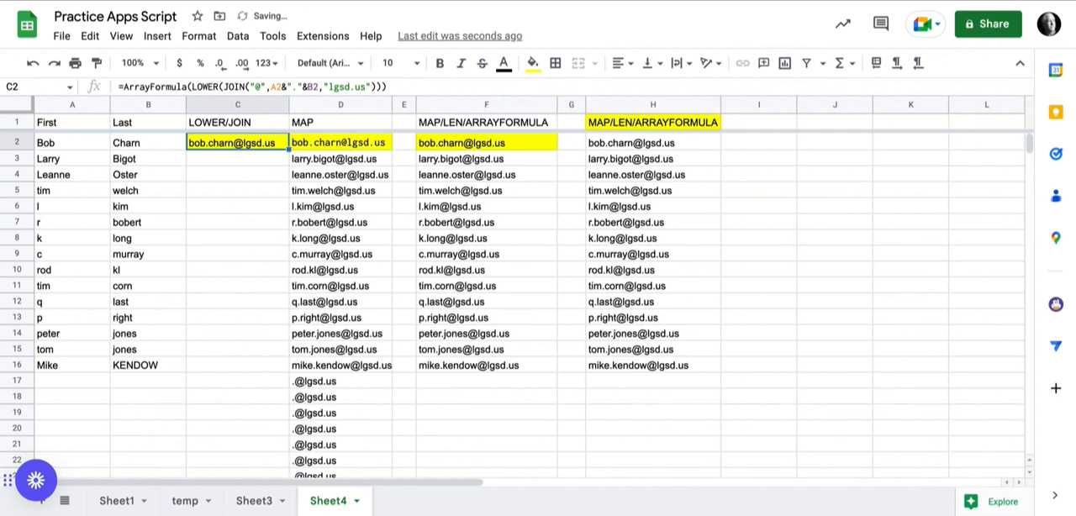
click(340, 143)
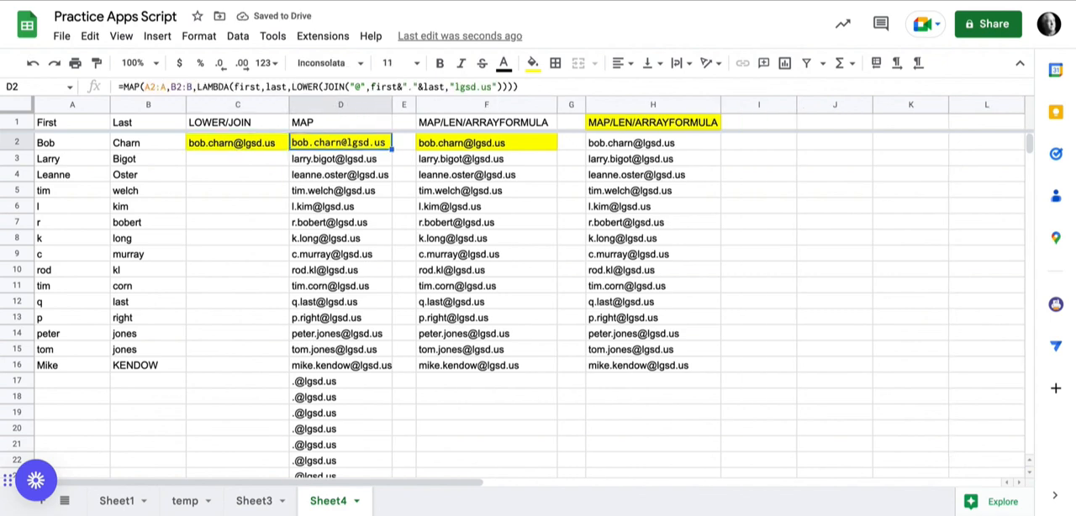